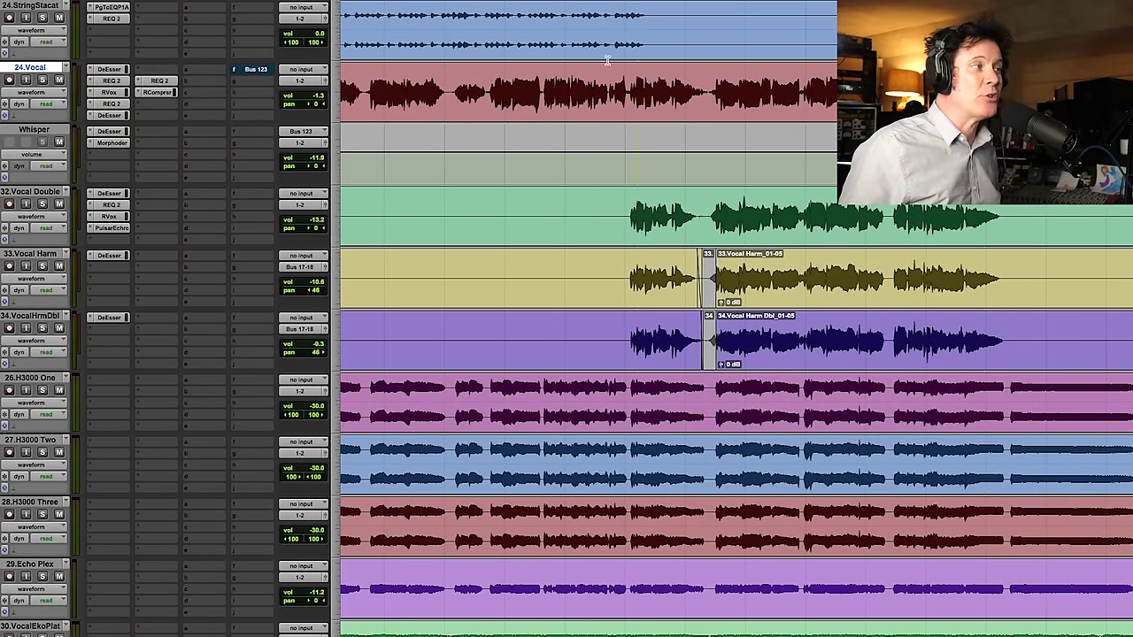
Step: Play the song from a chosen point in the timeline
{"action": "left_click", "coordinate": [583, 77]}
{"action": "key", "text": "space"}
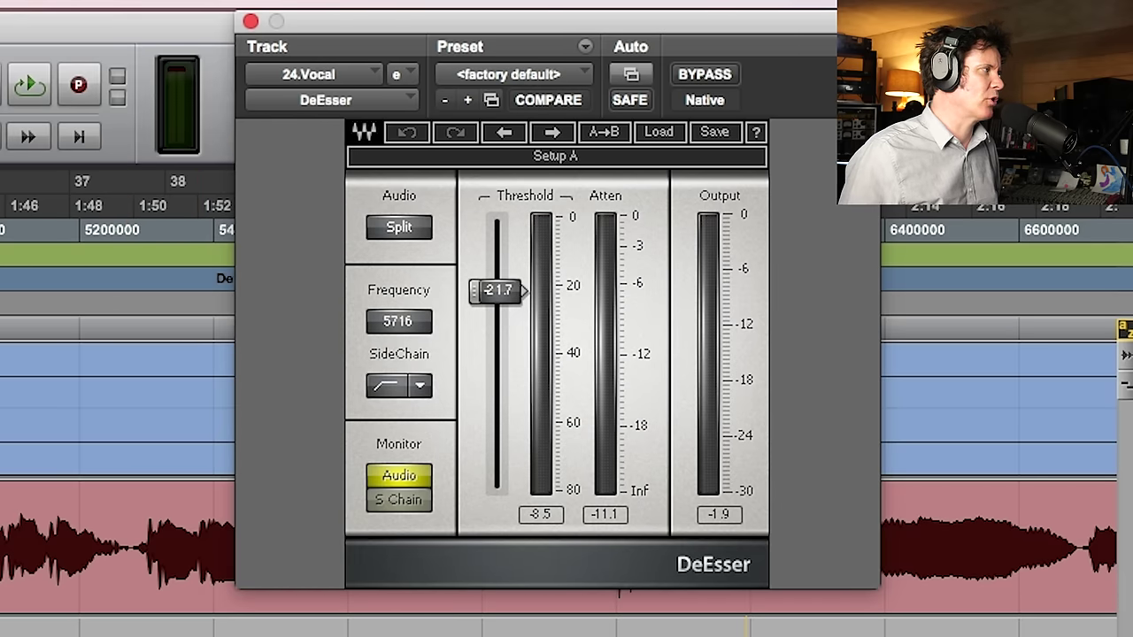
Step: Play the vocal to audition the DeEsser at 5716 while watching its meters
{"action": "key", "text": "space"}
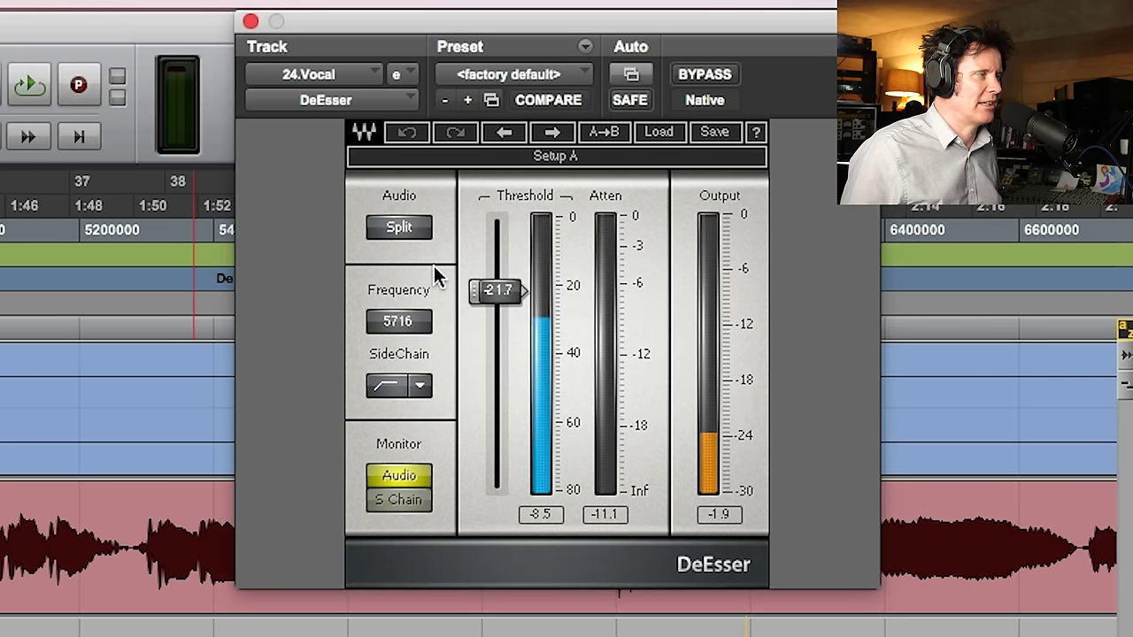
{"action": "key", "text": "space"}
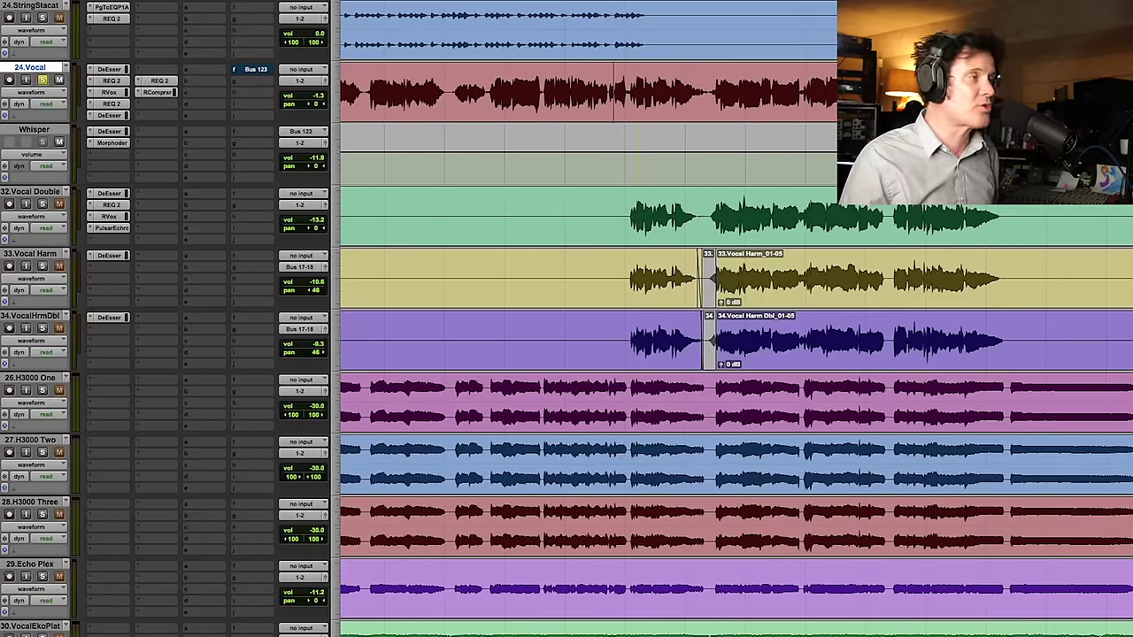
Step: Zoom and audition the 24.Vocal phrase, then select the harsh section
{"action": "key", "text": "ctrl+bracketright"}
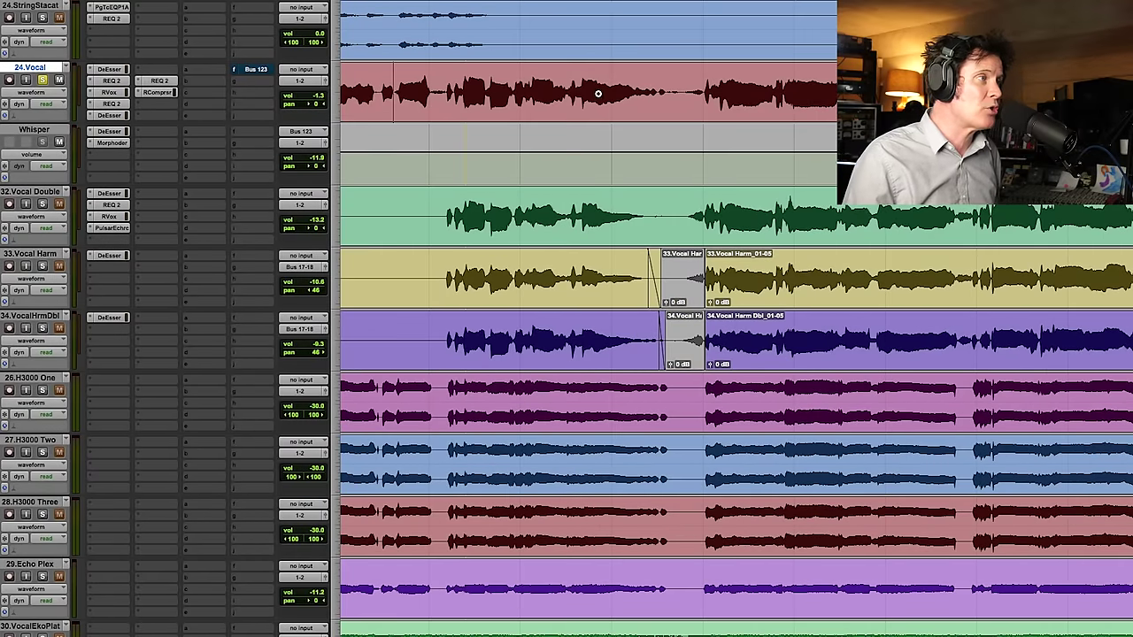
{"action": "scroll", "coordinate": [758, 87], "scroll_direction": "up", "scroll_amount": 2}
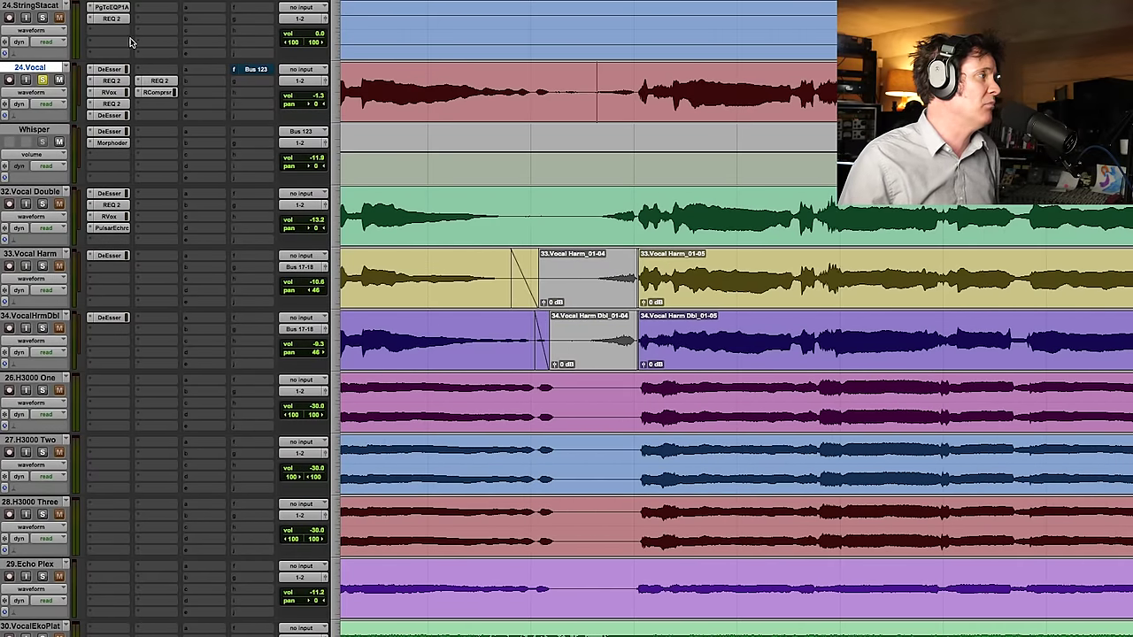
{"action": "key", "text": "r"}
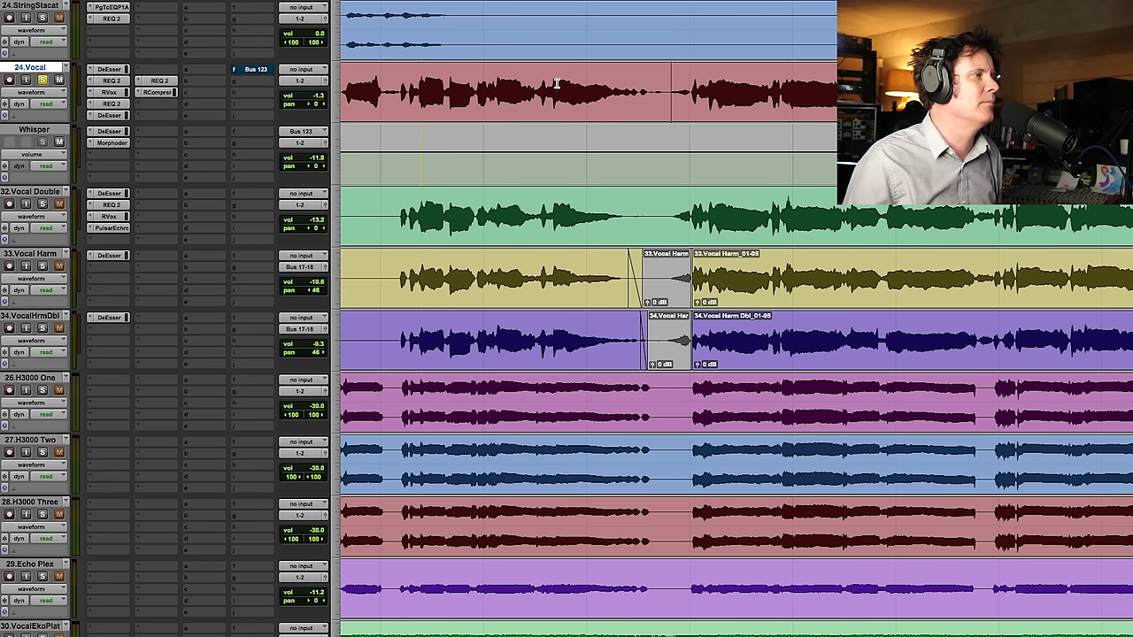
{"action": "key", "text": "space"}
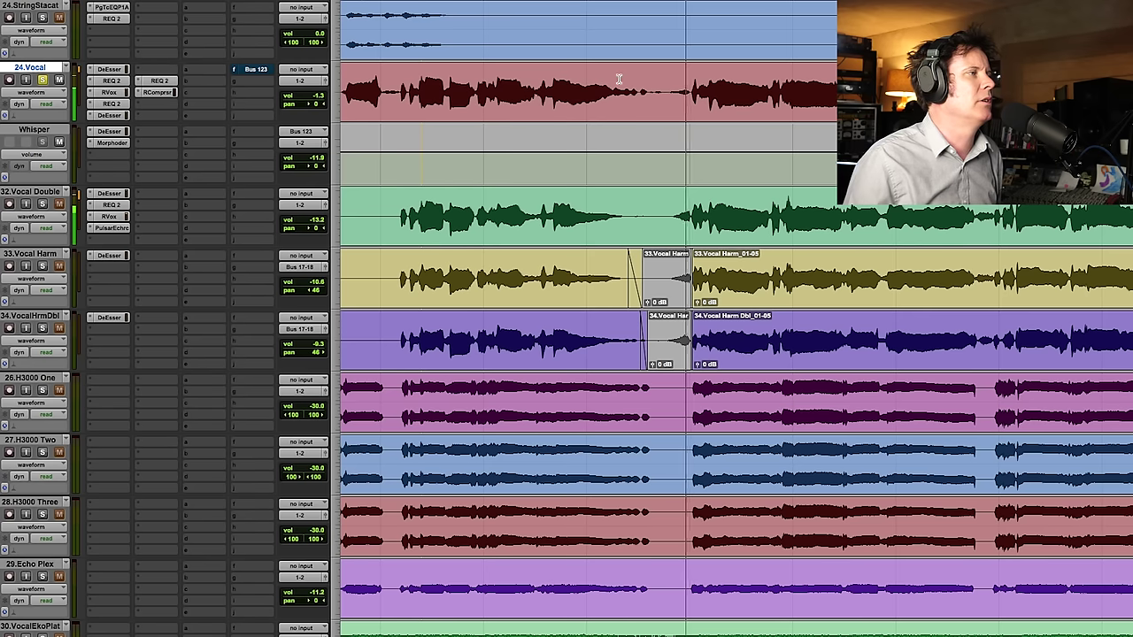
{"action": "scroll", "coordinate": [816, 87], "scroll_direction": "up", "scroll_amount": 3}
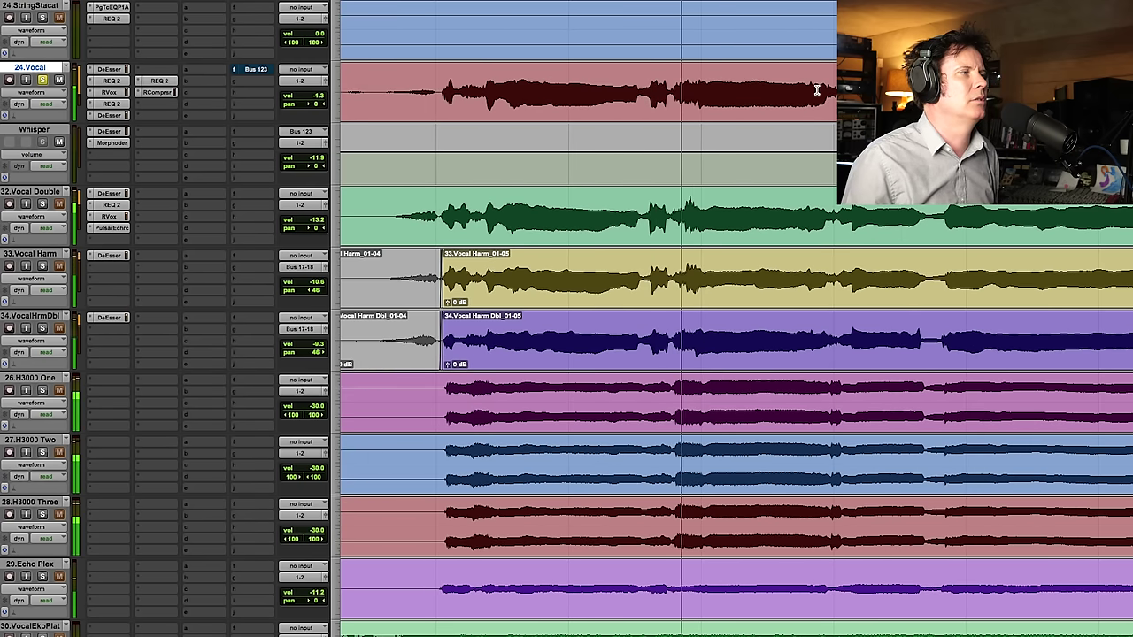
{"action": "key", "text": "space"}
{"action": "key", "text": "r"}
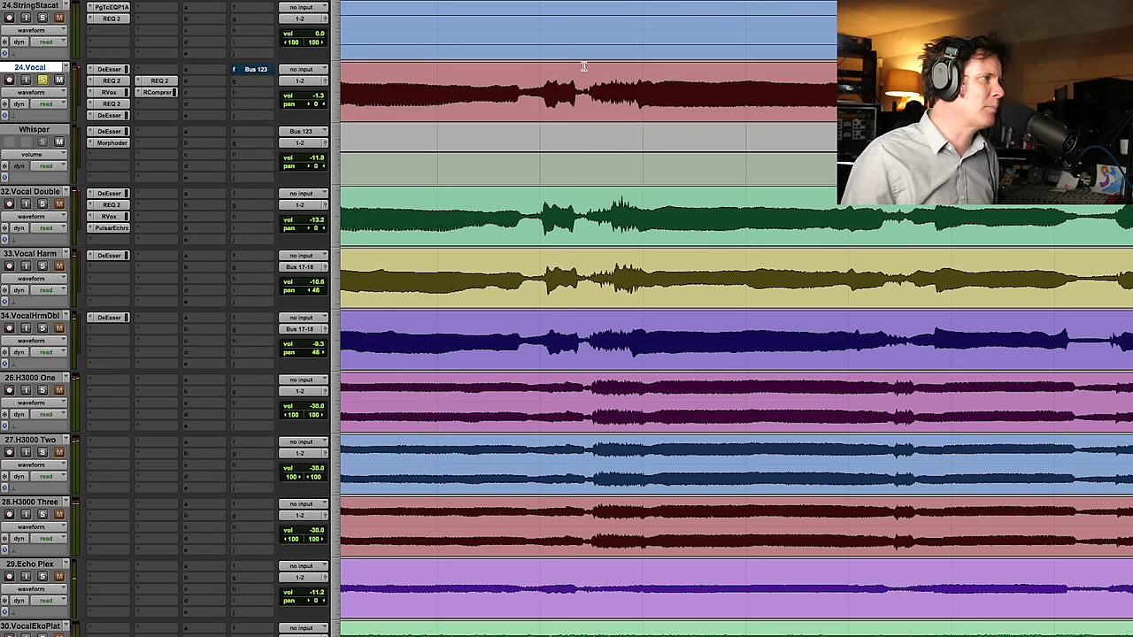
{"action": "left_click_drag", "start_coordinate": [538, 84], "coordinate": [746, 81]}
{"action": "key", "text": "space"}
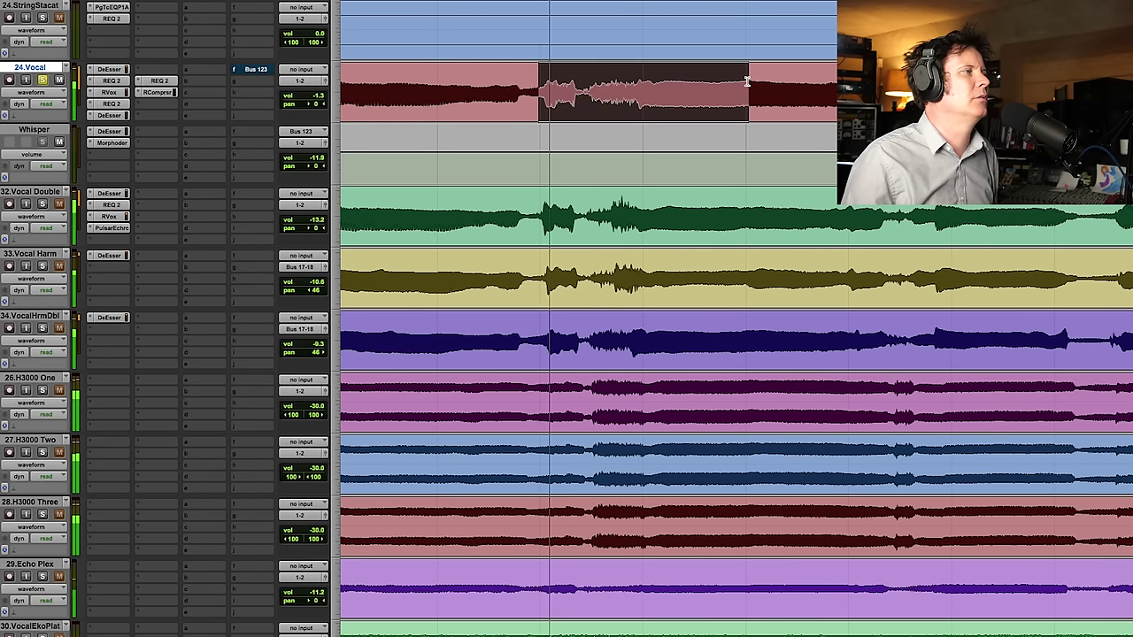
Step: Separate the selection into its own clip, lower its gain to -6.6 dB, and trim its end
{"action": "key", "text": "r"}
{"action": "key", "text": "ctrl+e"}
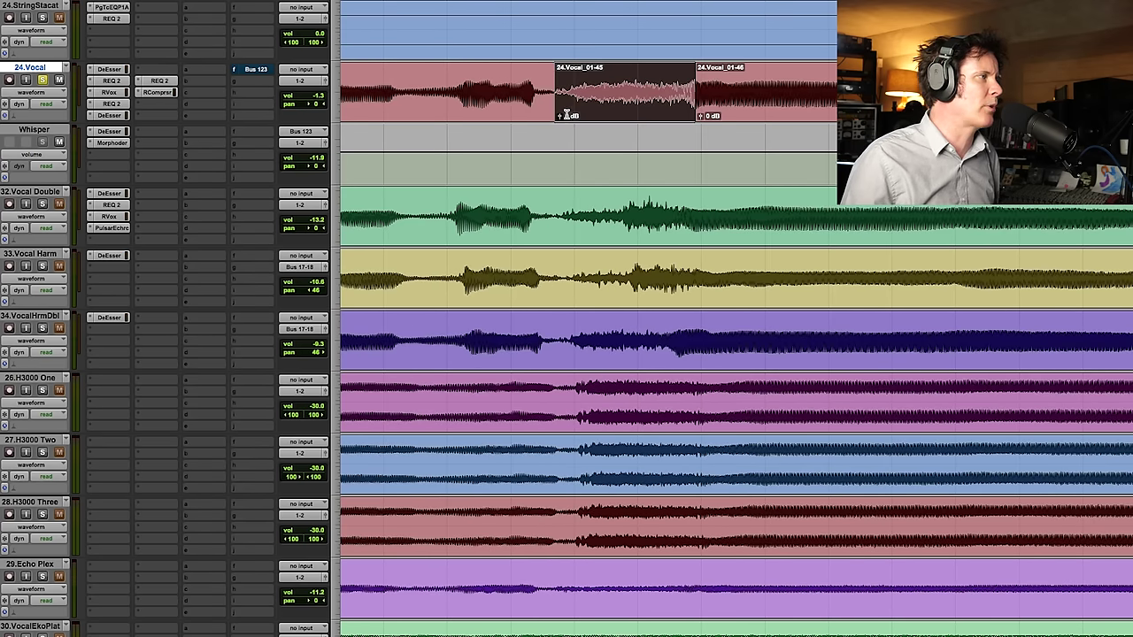
{"action": "left_click_drag", "start_coordinate": [560, 116], "coordinate": [559, 135]}
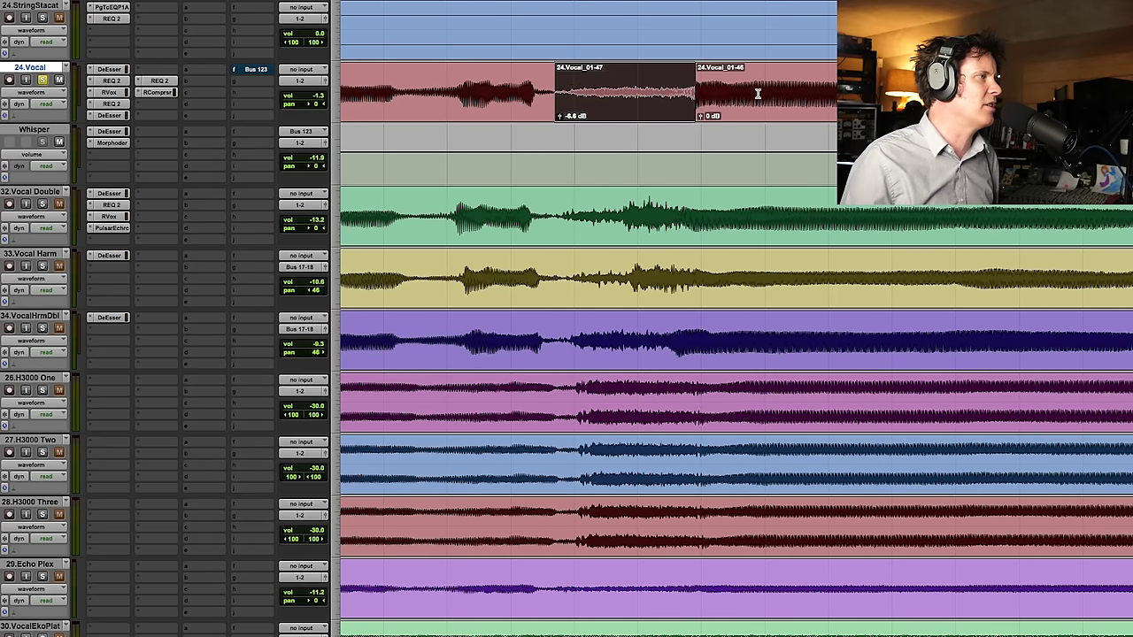
{"action": "left_click_drag", "start_coordinate": [709, 104], "coordinate": [692, 103]}
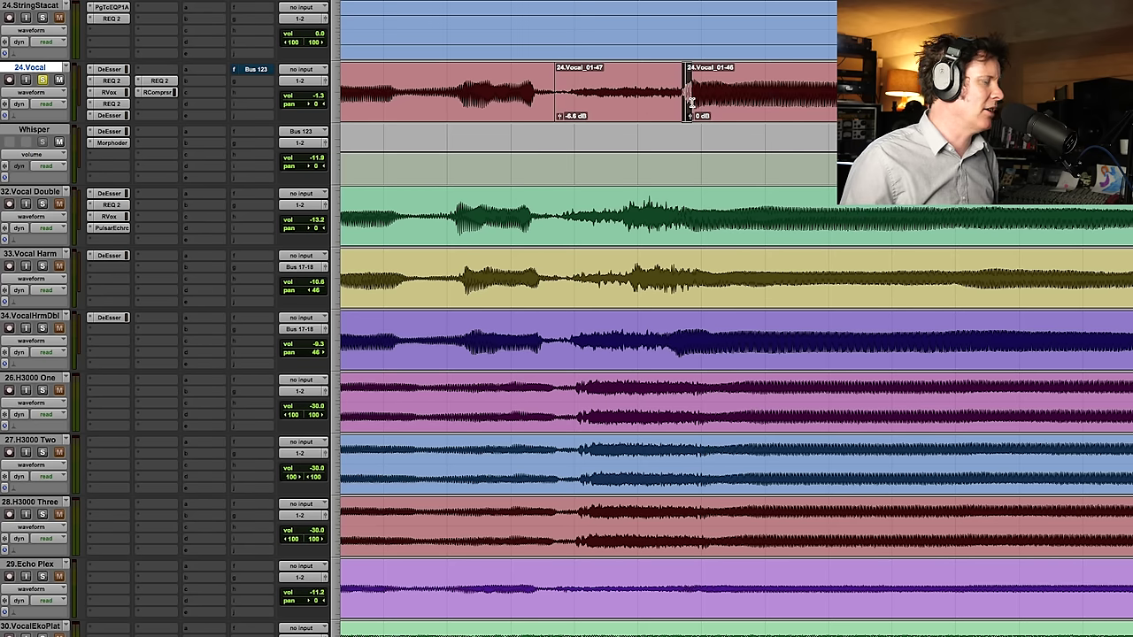
Step: Select around the quieter clip's start and play back the edited vocal
{"action": "left_click", "coordinate": [549, 98]}
{"action": "left_click_drag", "start_coordinate": [553, 97], "coordinate": [566, 97]}
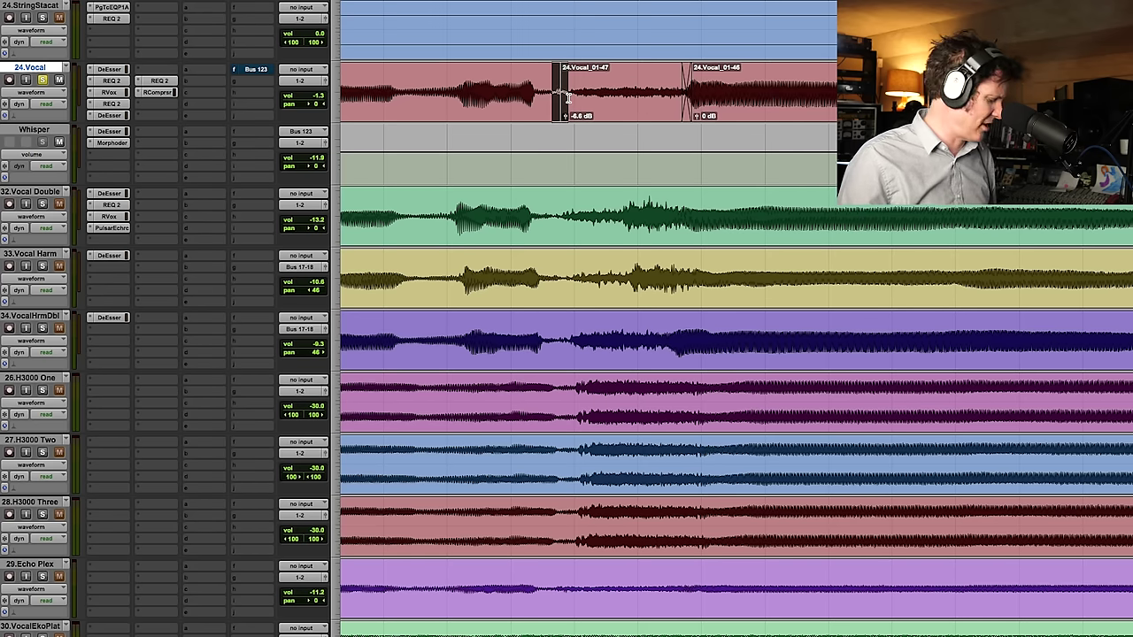
{"action": "key", "text": "r"}
{"action": "key", "text": "r"}
{"action": "left_click", "coordinate": [424, 97]}
{"action": "key", "text": "space"}
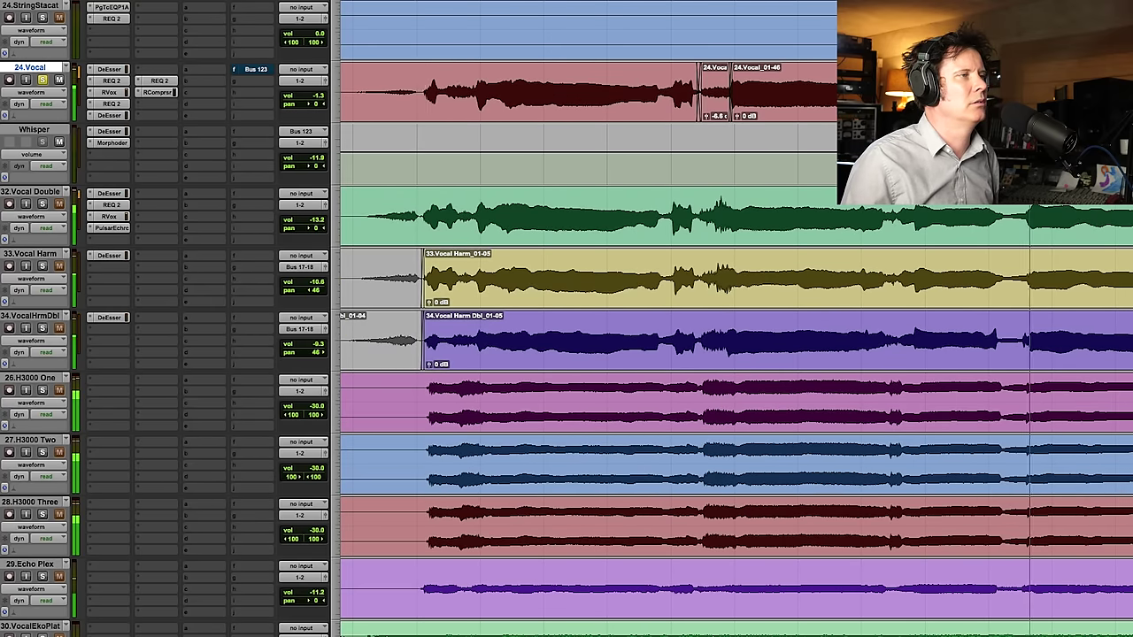
{"action": "key", "text": "space"}
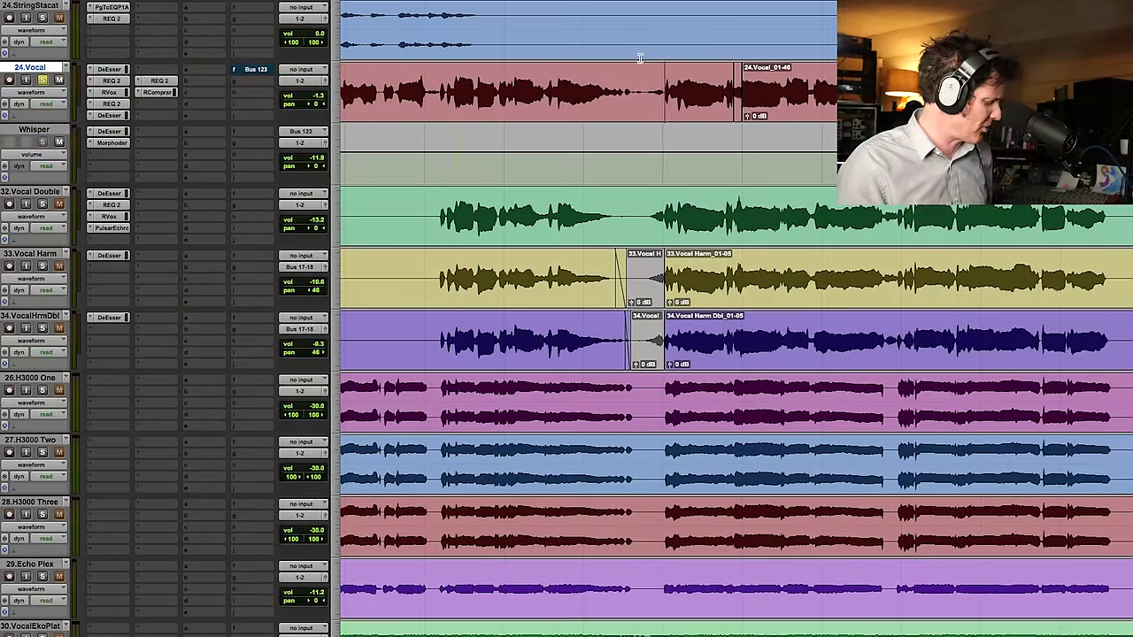
Step: Duplicate 24.Vocal with its sends and group assignments, inserted after the selected track
{"action": "key", "text": "alt+shift+d"}
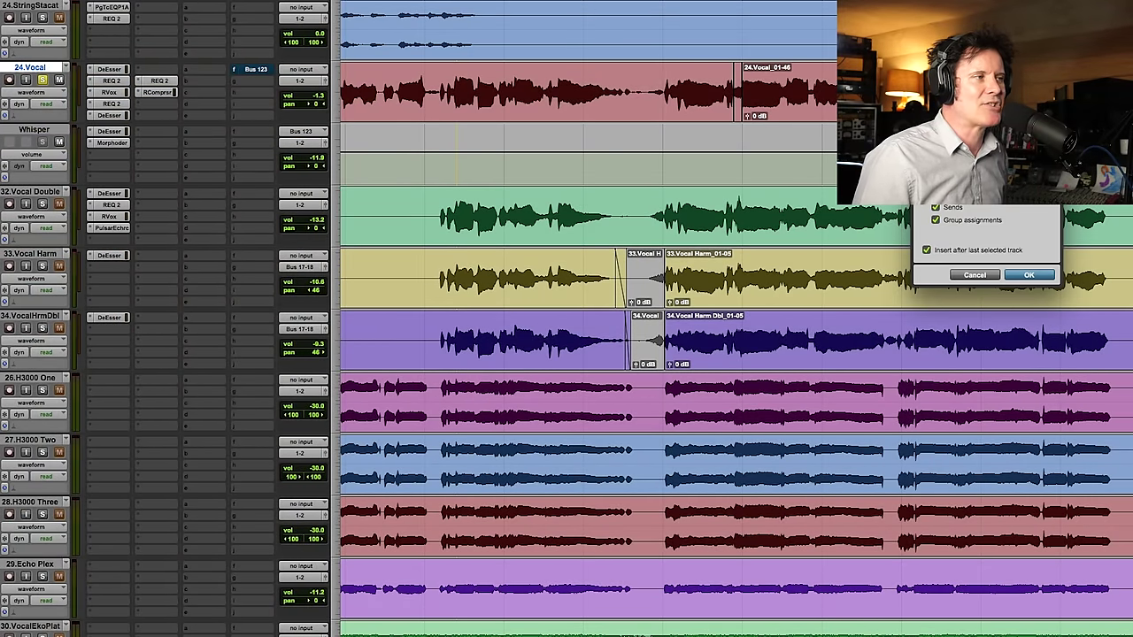
{"action": "left_click", "coordinate": [1034, 274]}
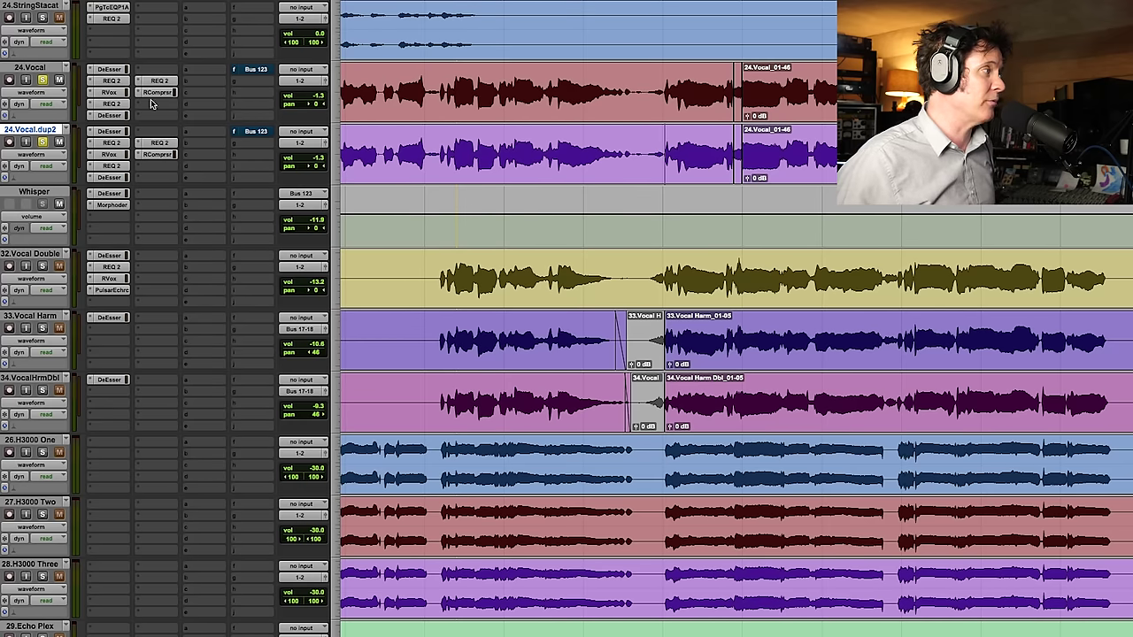
Step: Deactivate all seven inserts on 24.Vocal.dup2 and solo it instead of the original
{"action": "left_click", "coordinate": [111, 131], "text": "ctrl+super"}
{"action": "left_click", "coordinate": [111, 142], "text": "ctrl+super"}
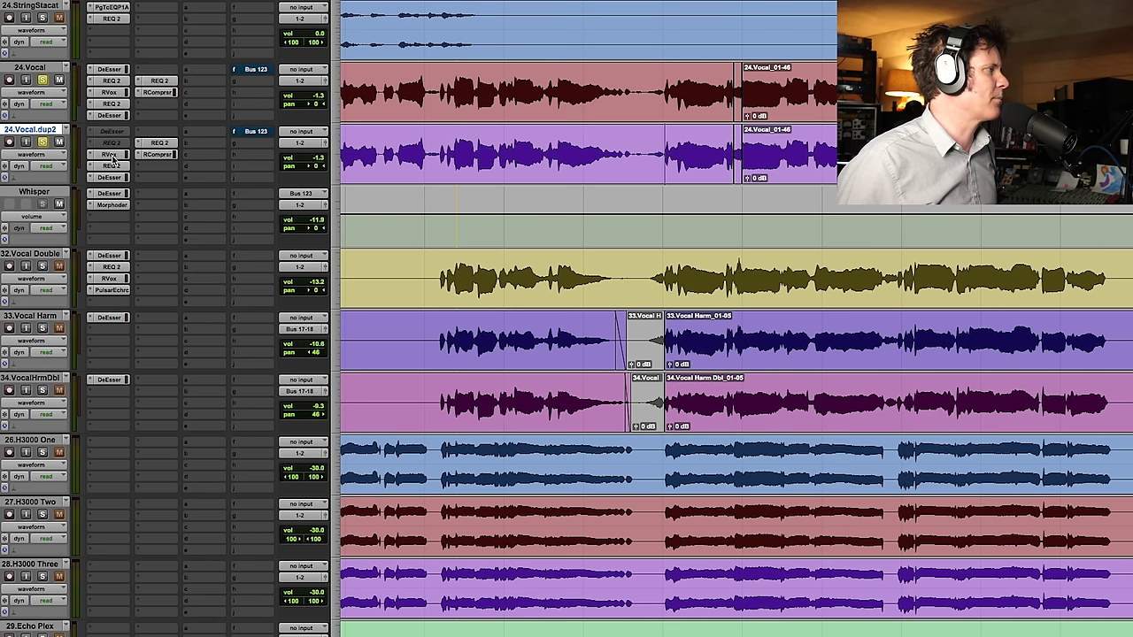
{"action": "left_click", "coordinate": [111, 154], "text": "ctrl+super"}
{"action": "left_click", "coordinate": [112, 165], "text": "ctrl+super"}
{"action": "left_click", "coordinate": [111, 178], "text": "ctrl+super"}
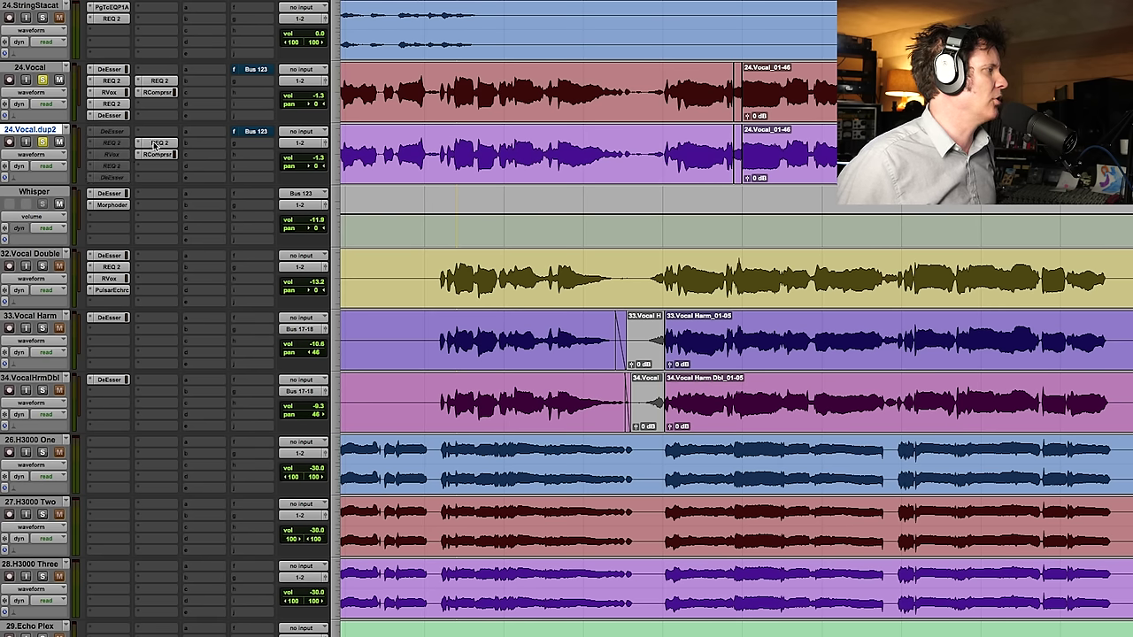
{"action": "left_click", "coordinate": [156, 143], "text": "ctrl+super"}
{"action": "left_click", "coordinate": [156, 154], "text": "ctrl+super"}
{"action": "left_click", "coordinate": [42, 79]}
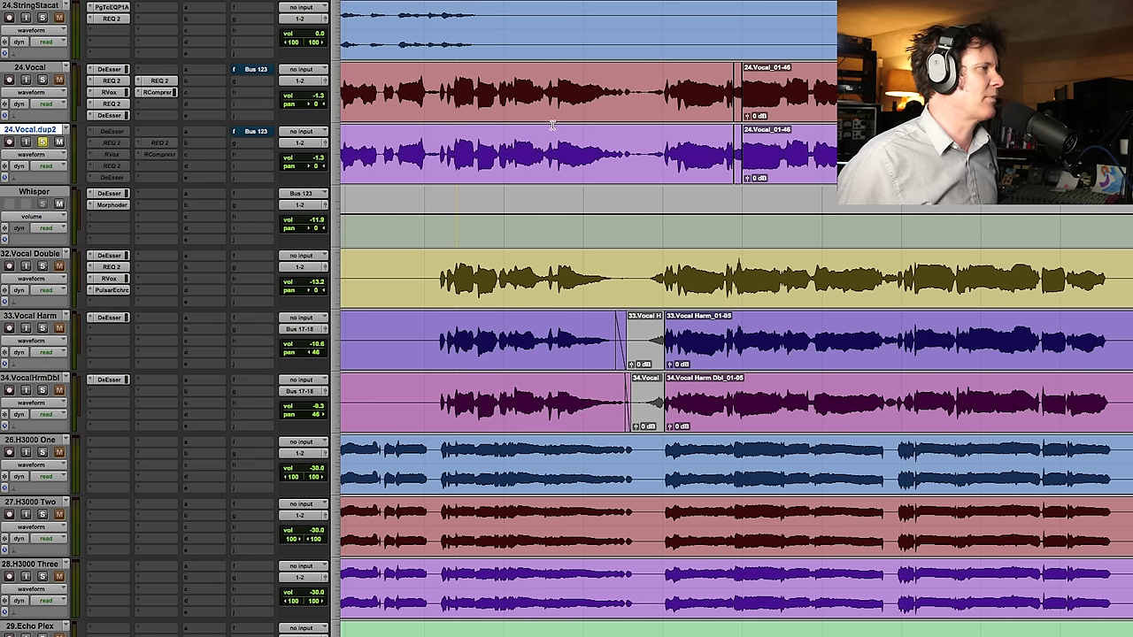
Step: Select and play a phrase on 24.Vocal.dup2, undoing a trial deletion
{"action": "left_click_drag", "start_coordinate": [631, 142], "coordinate": [850, 142]}
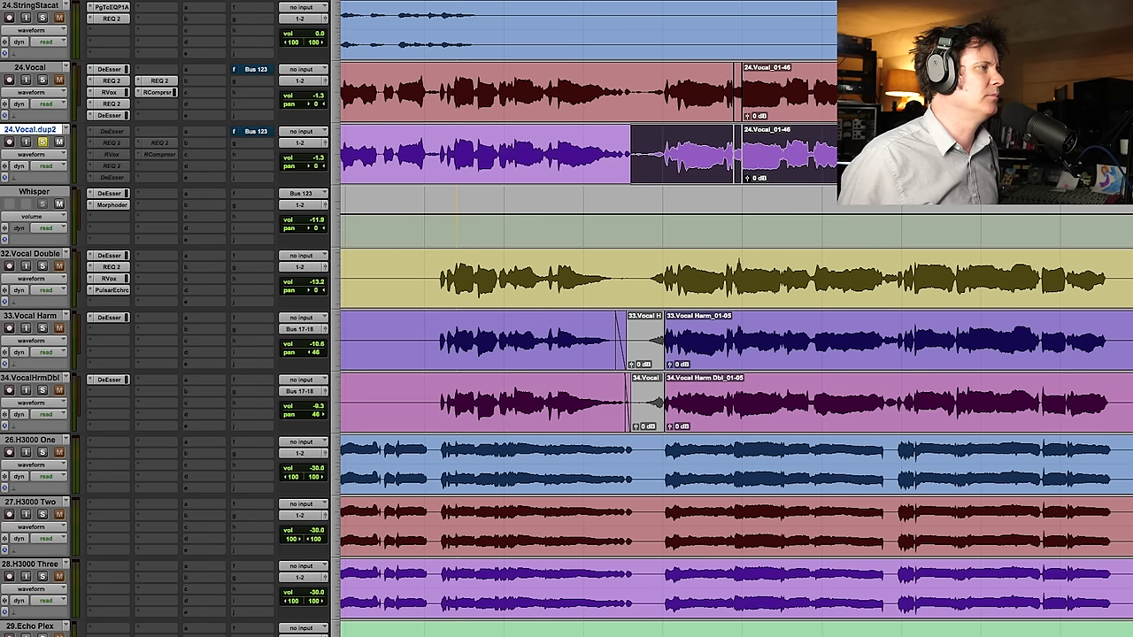
{"action": "left_click", "coordinate": [649, 147]}
{"action": "key", "text": "space"}
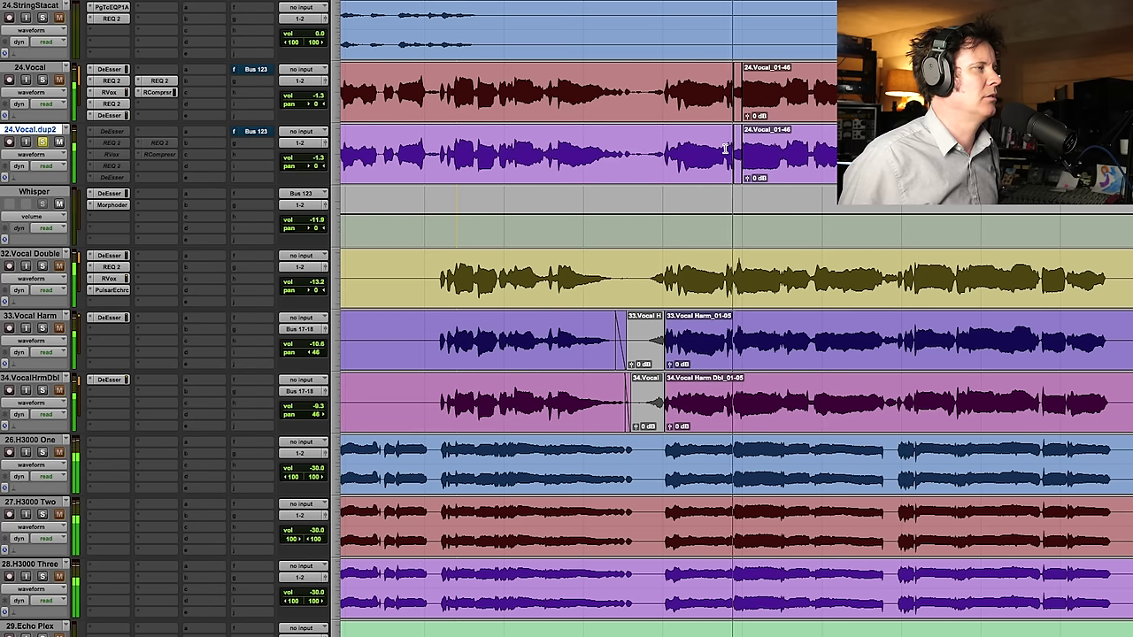
{"action": "left_click_drag", "start_coordinate": [711, 150], "coordinate": [784, 152]}
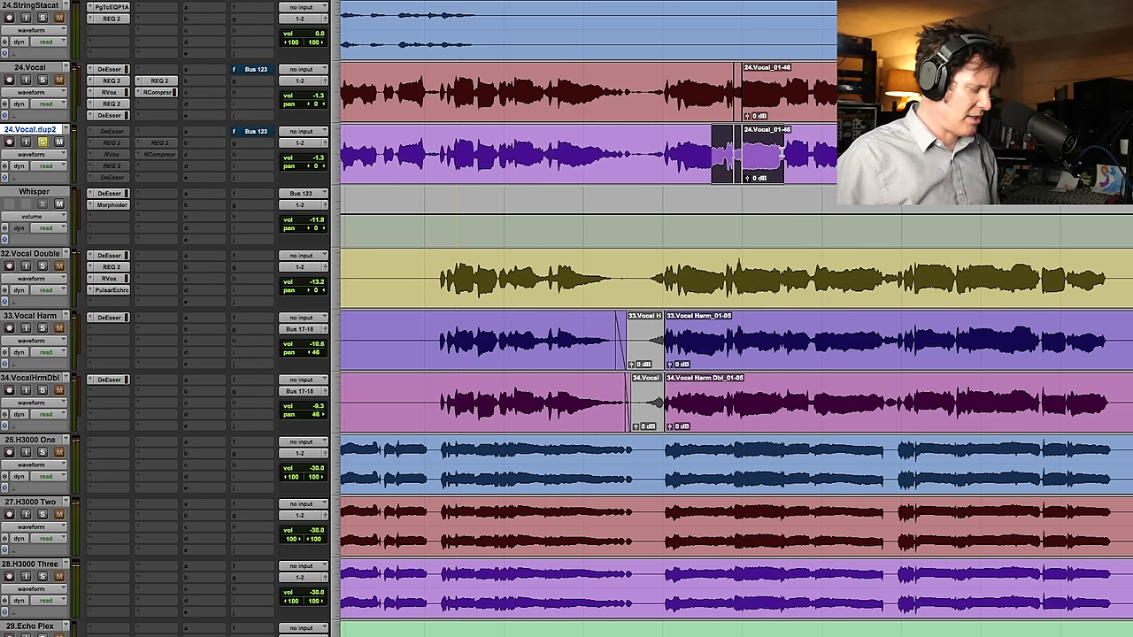
{"action": "key", "text": "Delete"}
{"action": "key", "text": "ctrl+z"}
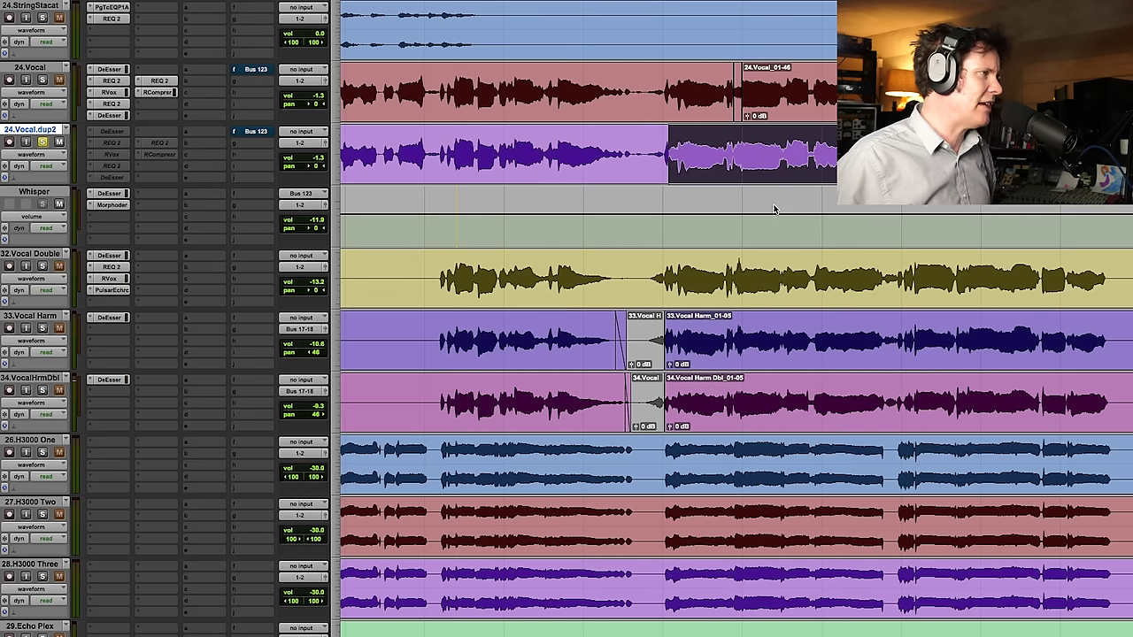
{"action": "left_click_drag", "start_coordinate": [655, 145], "coordinate": [819, 156]}
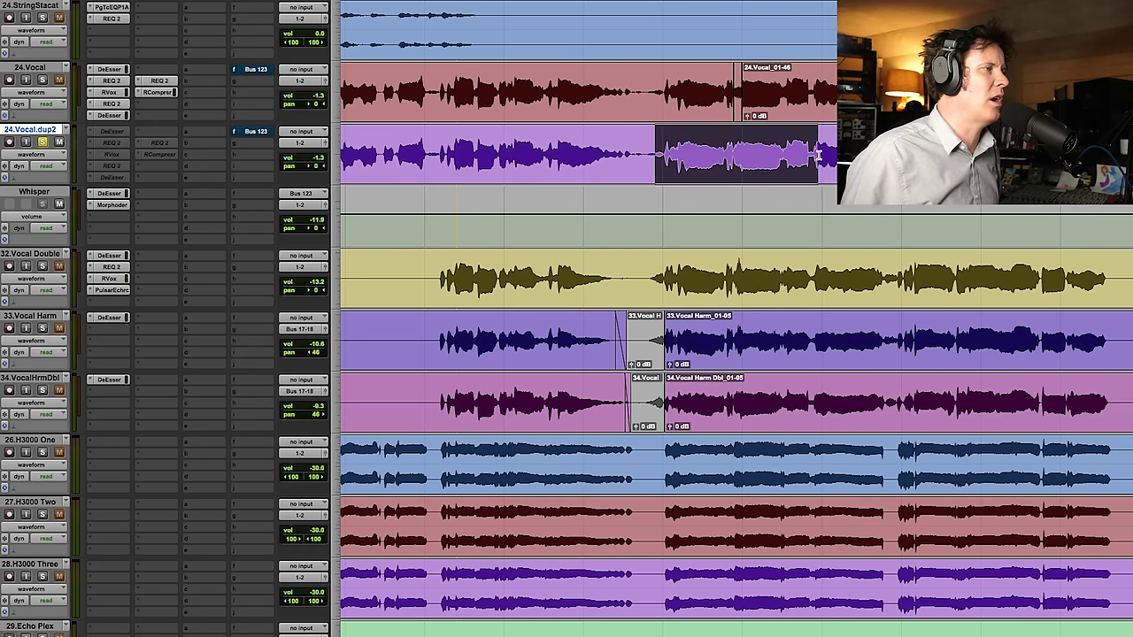
{"action": "left_click_drag", "start_coordinate": [645, 144], "coordinate": [798, 140]}
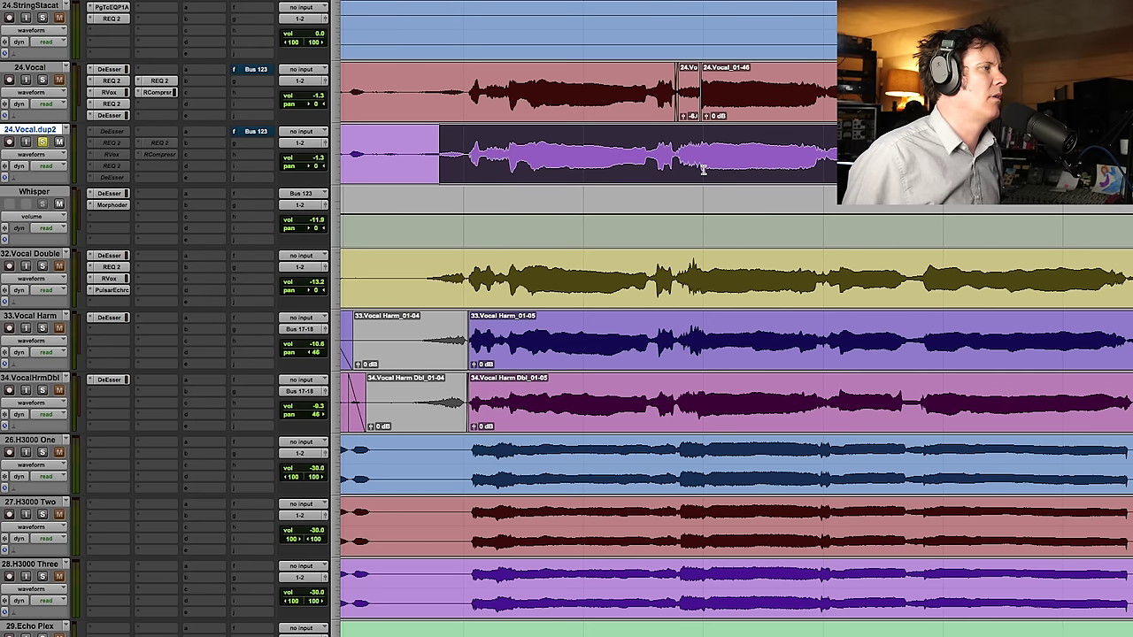
{"action": "left_click_drag", "start_coordinate": [620, 148], "coordinate": [818, 152]}
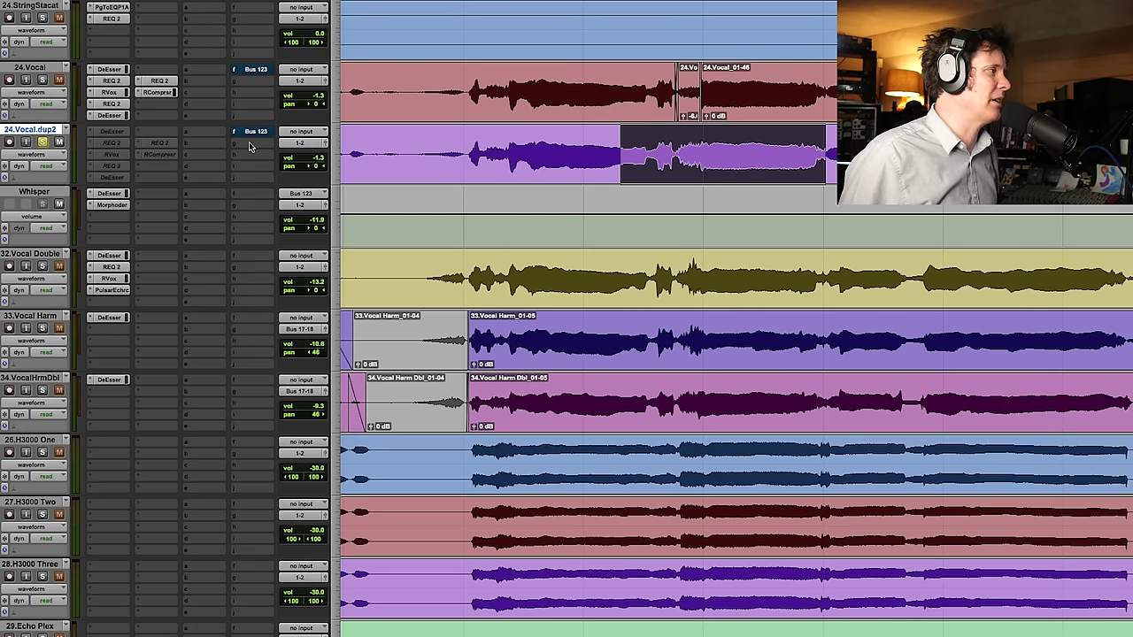
{"action": "left_click", "coordinate": [144, 131]}
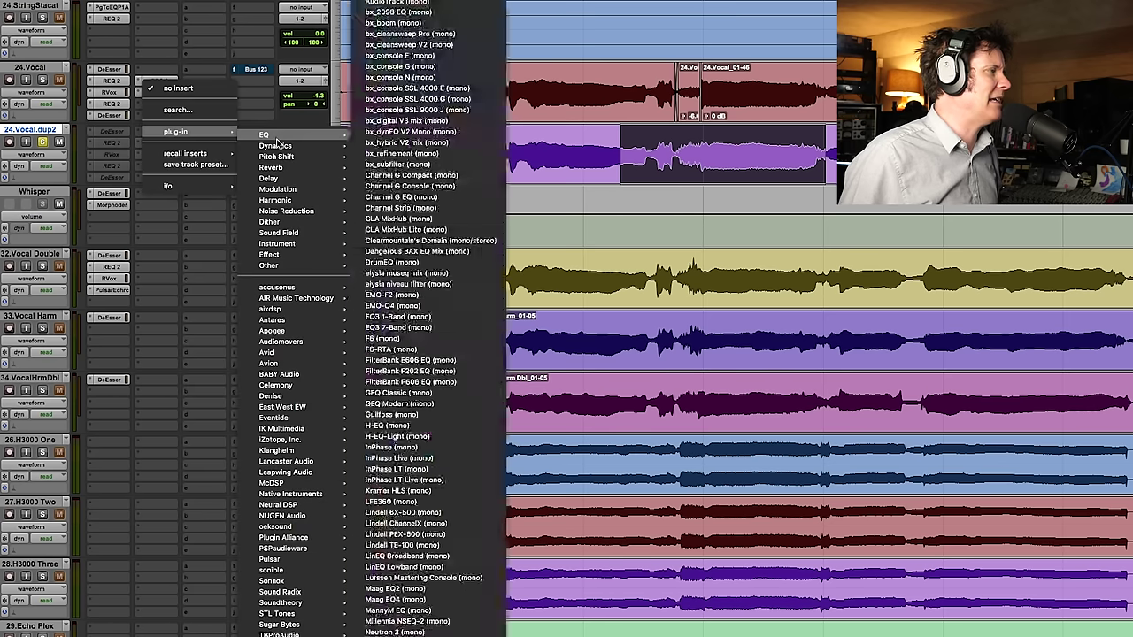
Step: Insert REQ 4 on 24.Vocal.dup2 and play the vocal to view its spectrum
{"action": "left_click", "coordinate": [566, 434]}
{"action": "left_click_drag", "start_coordinate": [880, 0], "coordinate": [637, 231]}
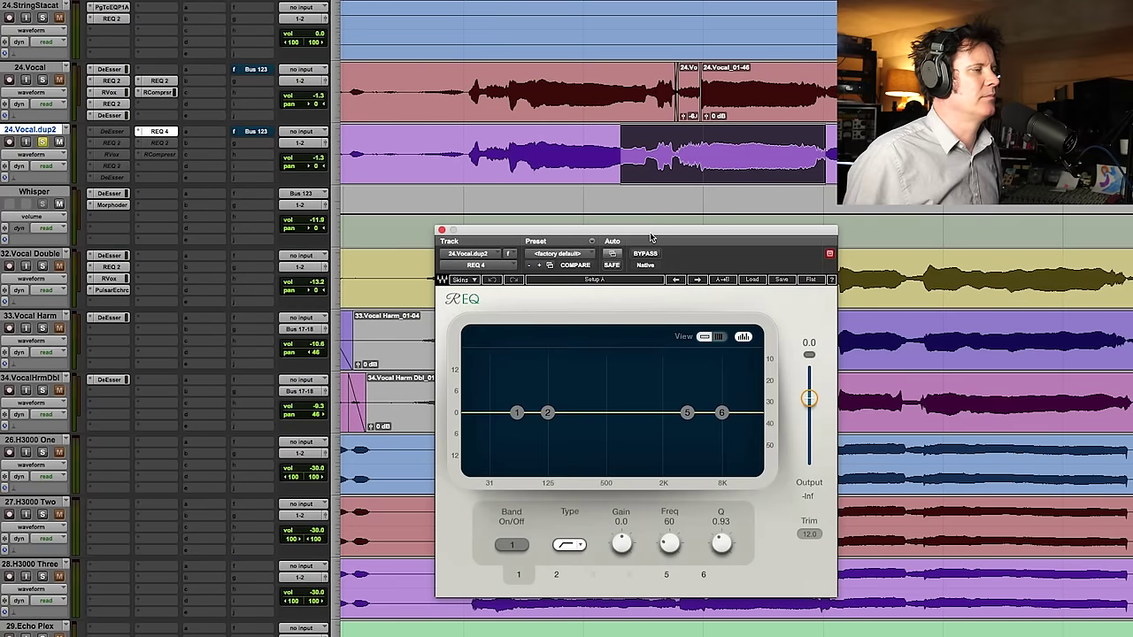
{"action": "key", "text": "space"}
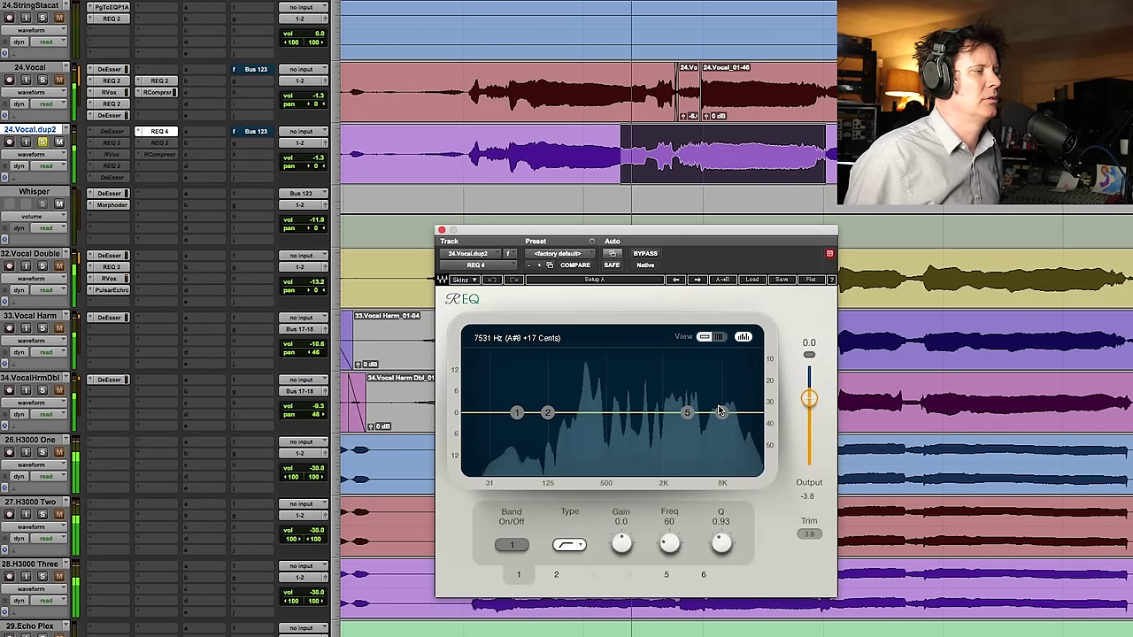
{"action": "key", "text": "space"}
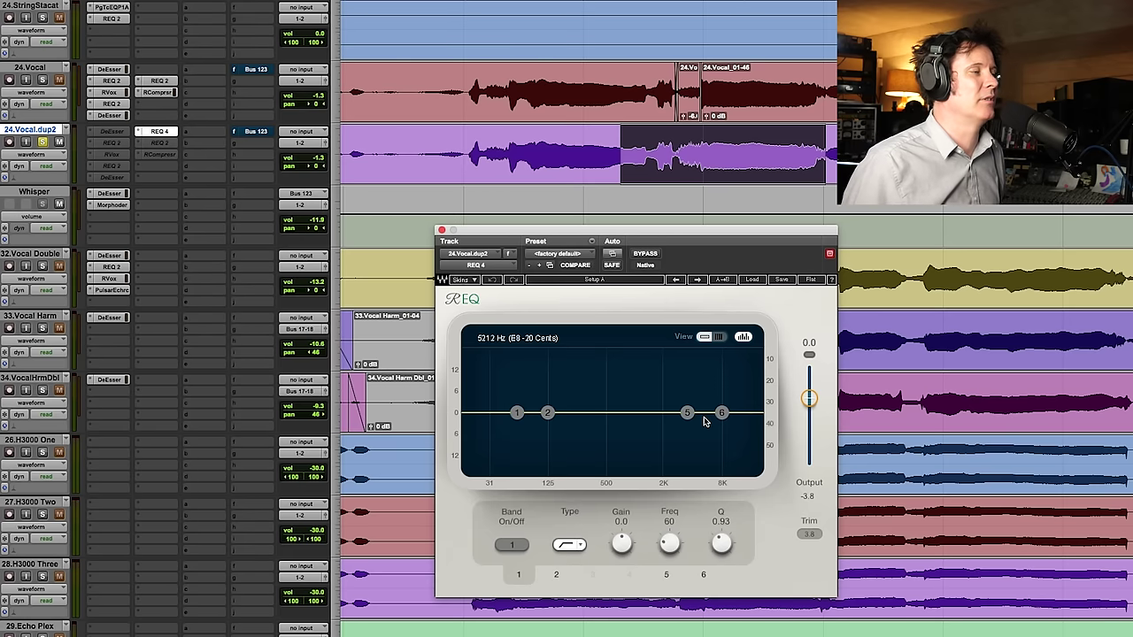
{"action": "key", "text": "space"}
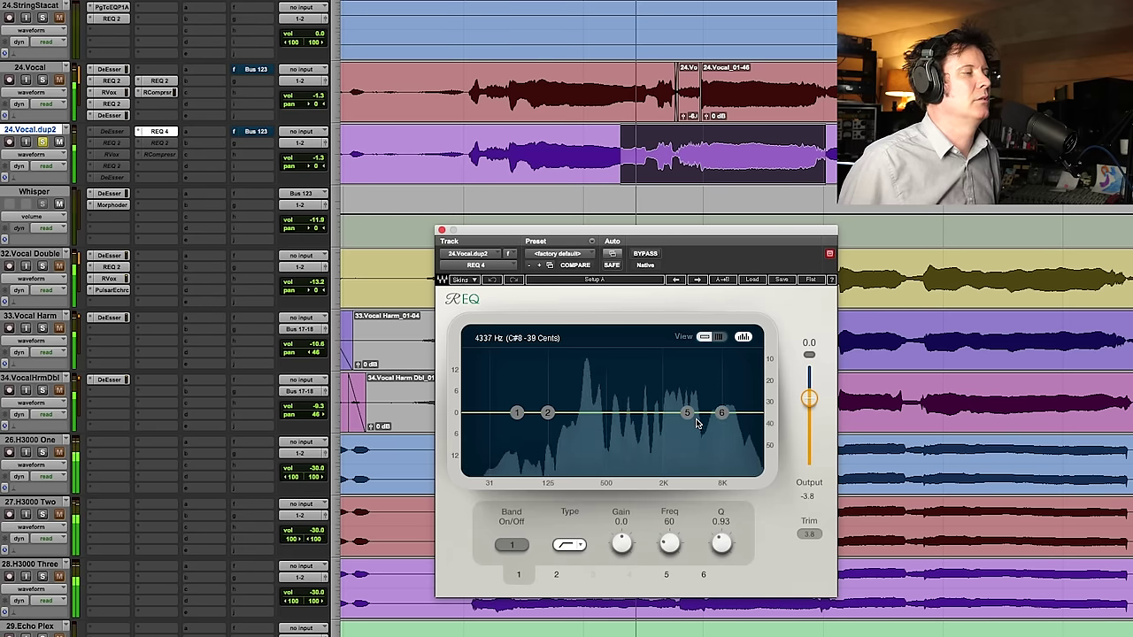
{"action": "key", "text": "space"}
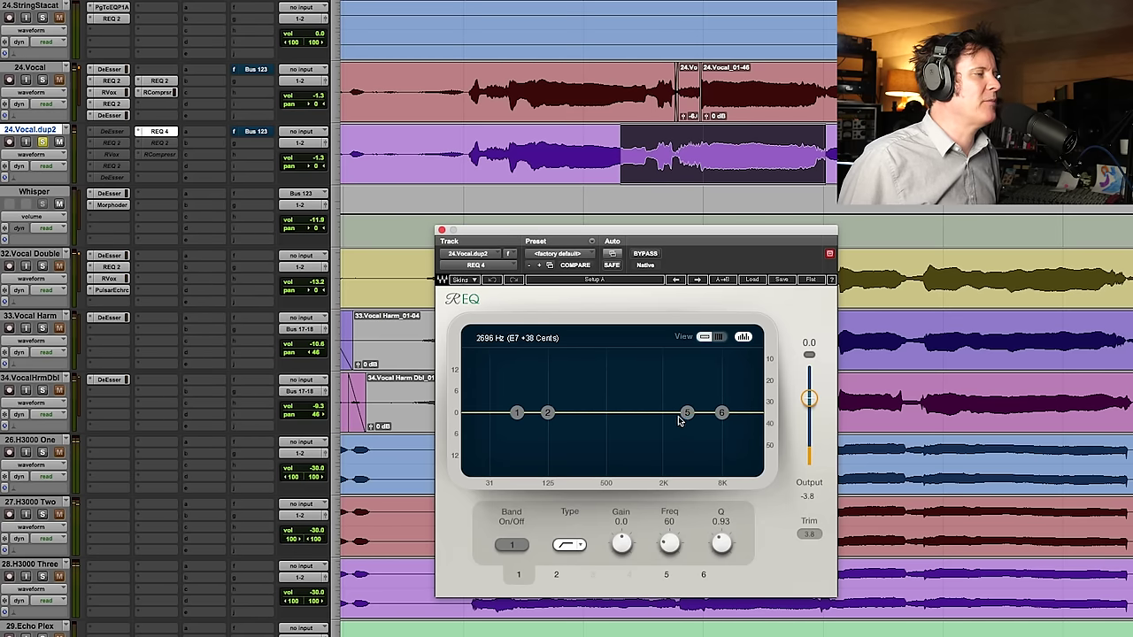
Step: Make band 5 a 10.6 dB bell at 5530 Hz with Q 6.50
{"action": "left_click_drag", "start_coordinate": [687, 413], "coordinate": [706, 413]}
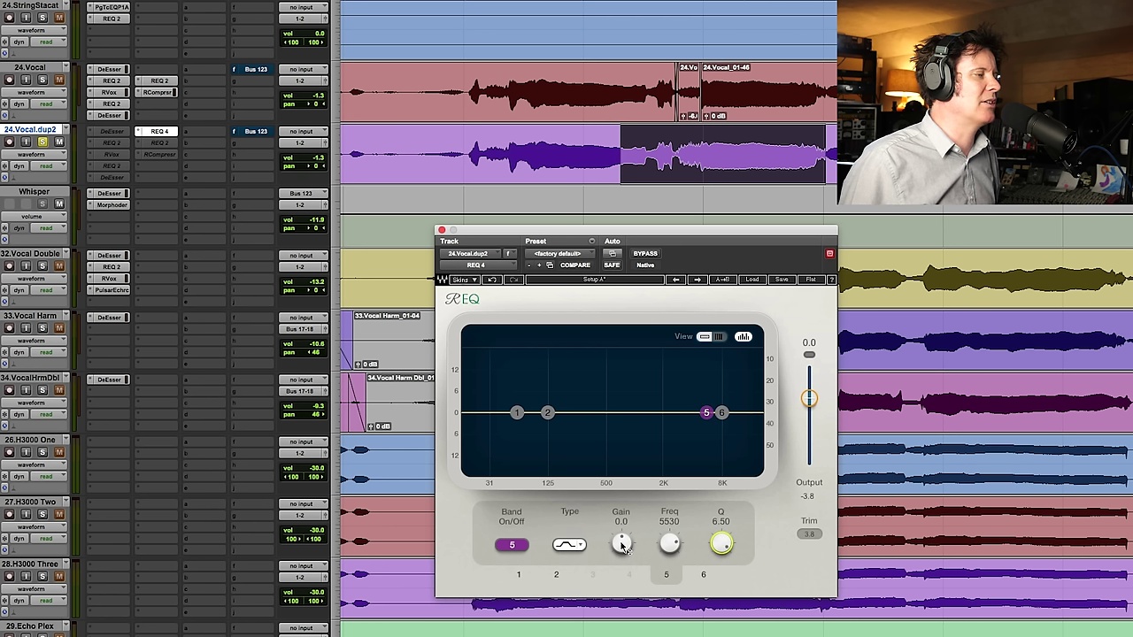
{"action": "left_click_drag", "start_coordinate": [622, 544], "coordinate": [622, 515]}
{"action": "key", "text": "space"}
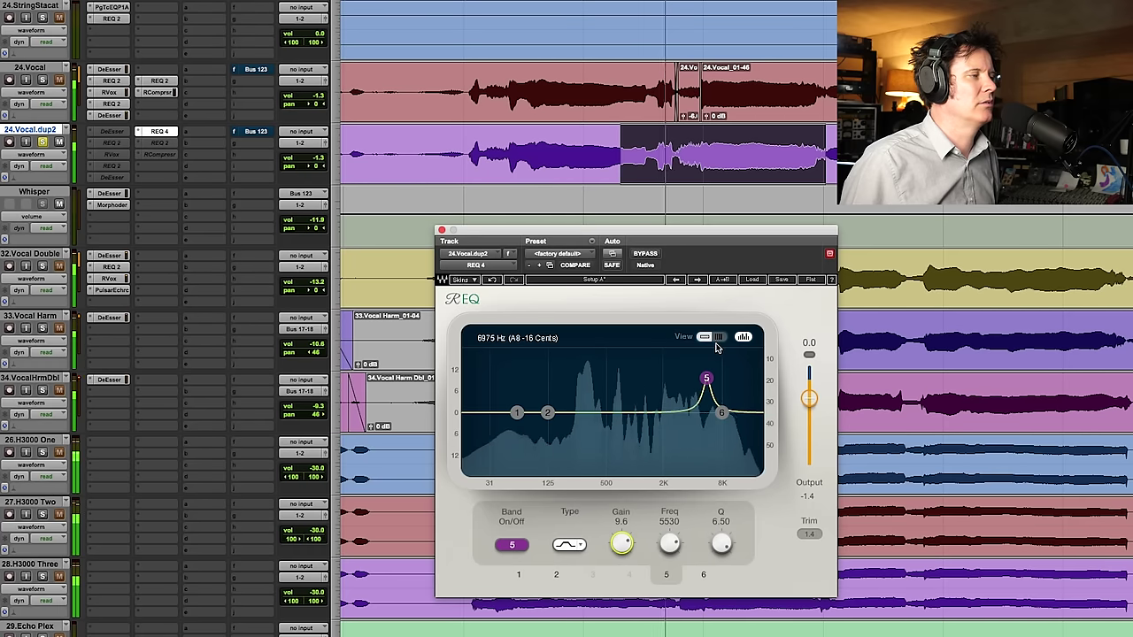
{"action": "left_click_drag", "start_coordinate": [706, 381], "coordinate": [707, 377]}
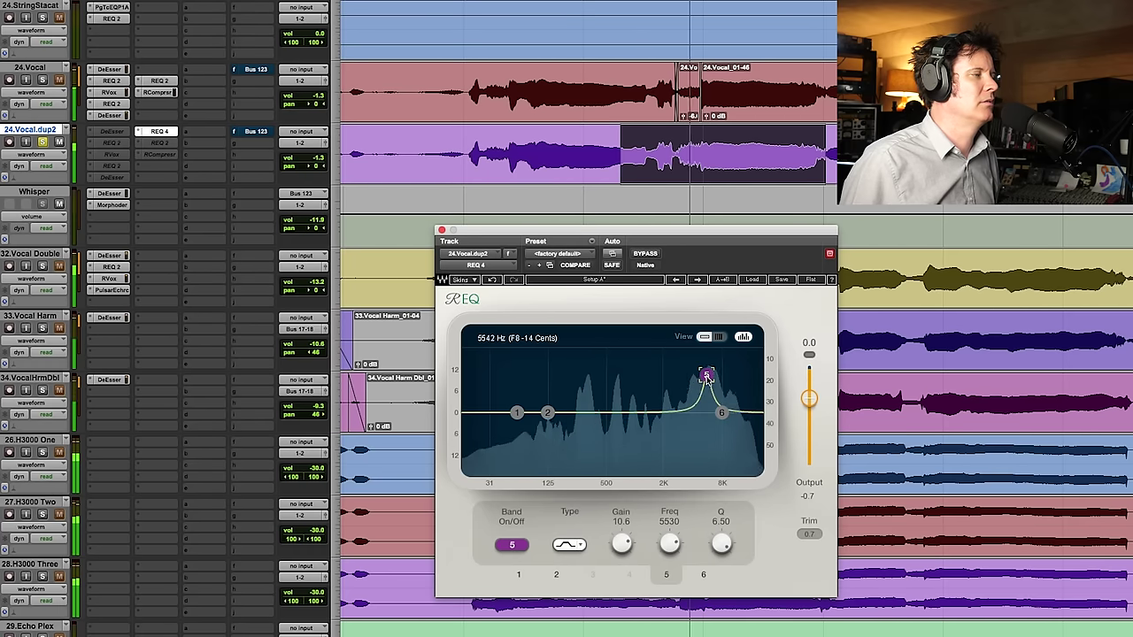
{"action": "key", "text": "space"}
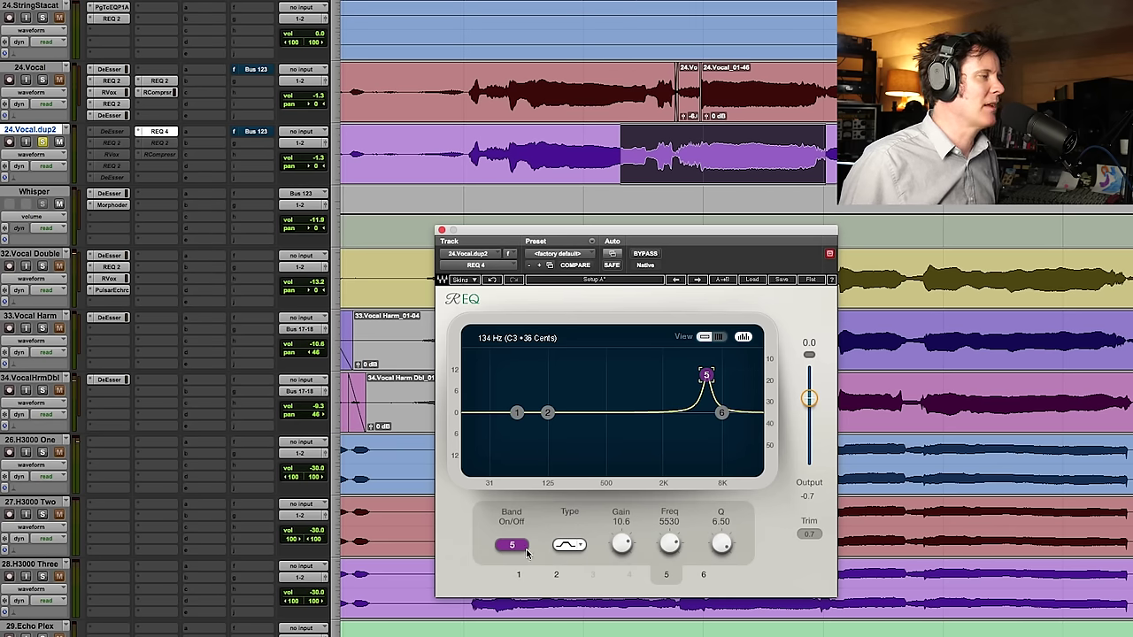
{"action": "left_click", "coordinate": [519, 575]}
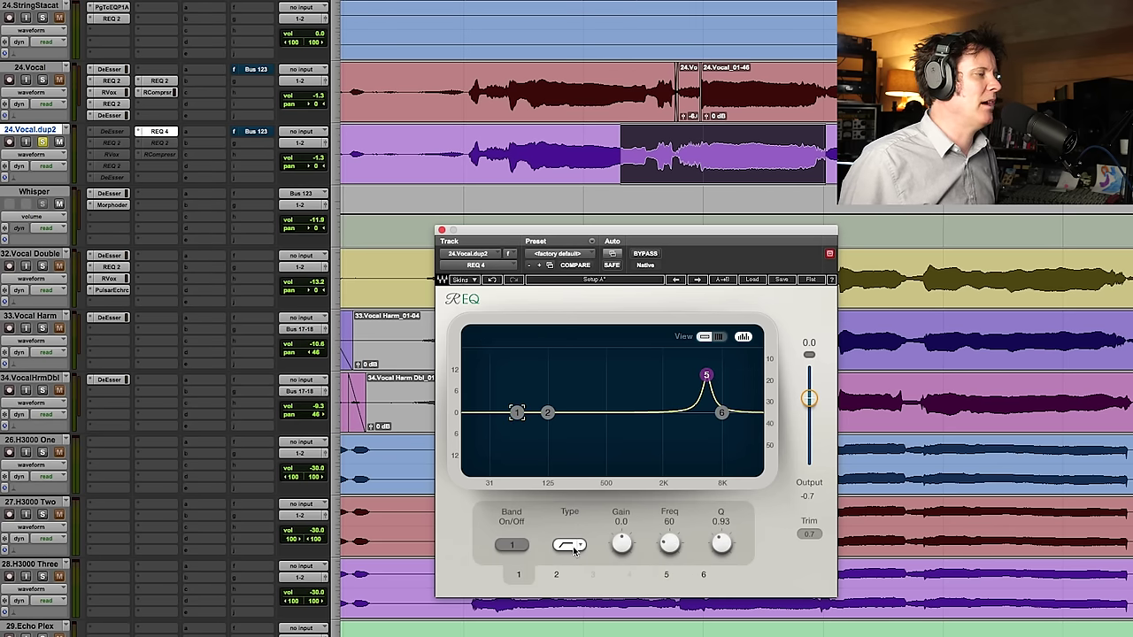
Step: Add a band 1 low cut near 4.8 kHz, a band 6 high cut at 6124 Hz, and raise band 5 to 11.4 dB
{"action": "left_click", "coordinate": [512, 545]}
{"action": "left_click_drag", "start_coordinate": [721, 546], "coordinate": [722, 532]}
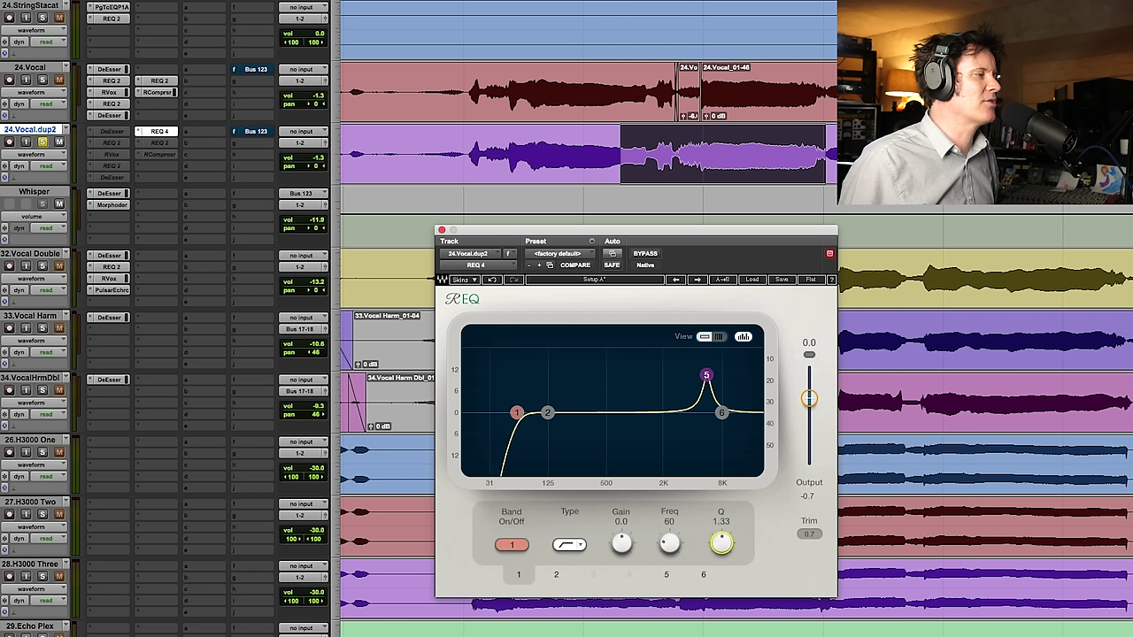
{"action": "left_click_drag", "start_coordinate": [613, 549], "coordinate": [670, 493]}
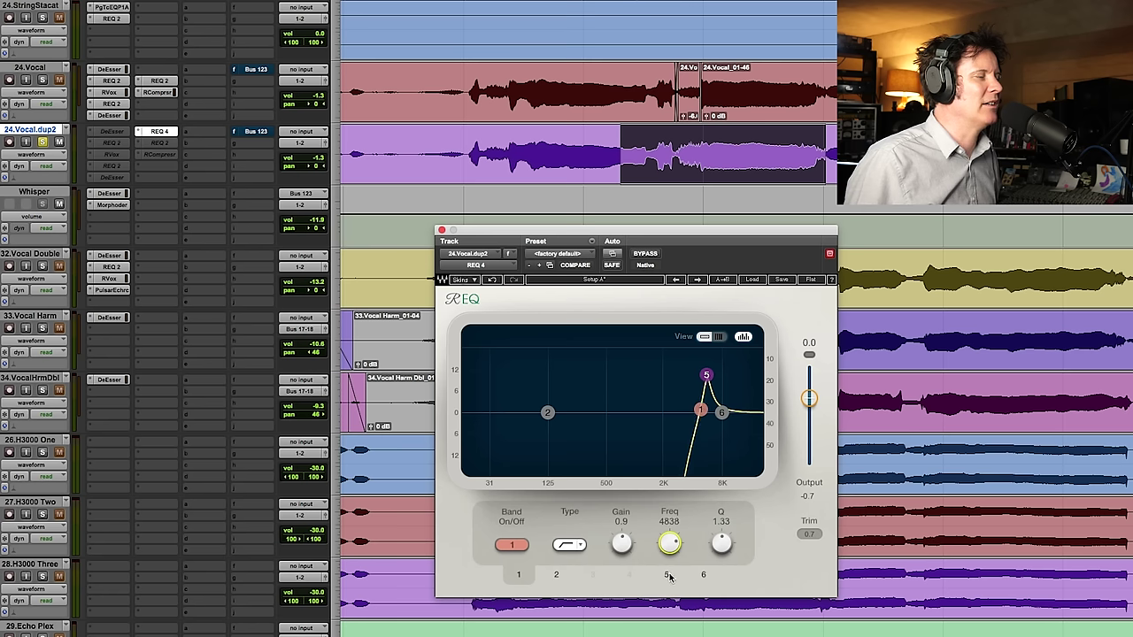
{"action": "left_click", "coordinate": [721, 411]}
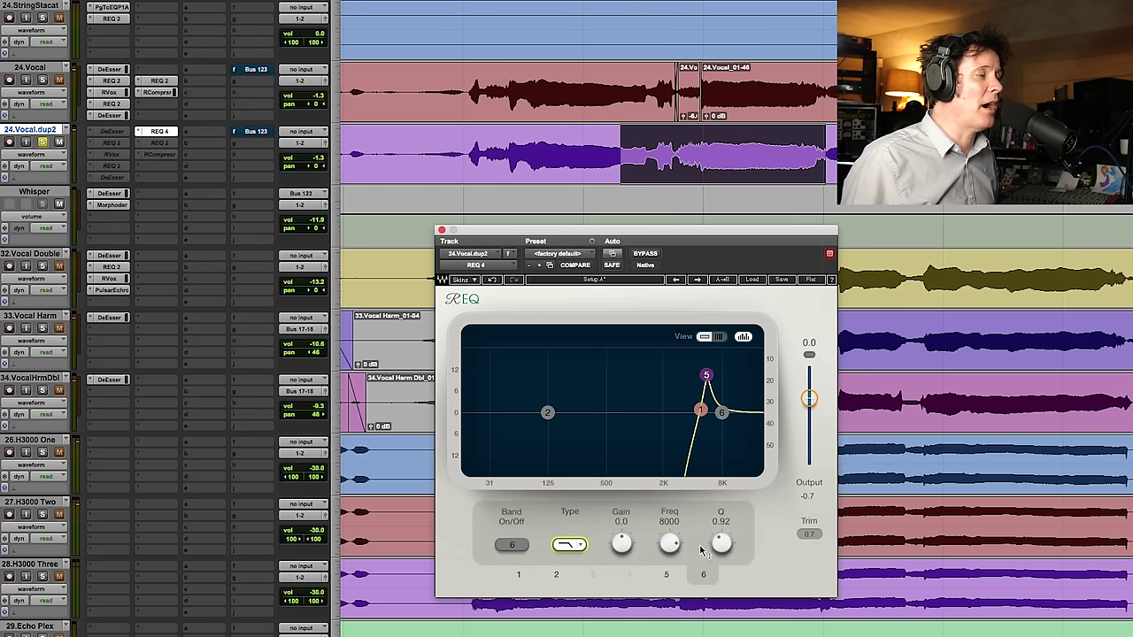
{"action": "left_click", "coordinate": [511, 546]}
{"action": "left_click_drag", "start_coordinate": [722, 545], "coordinate": [670, 571]}
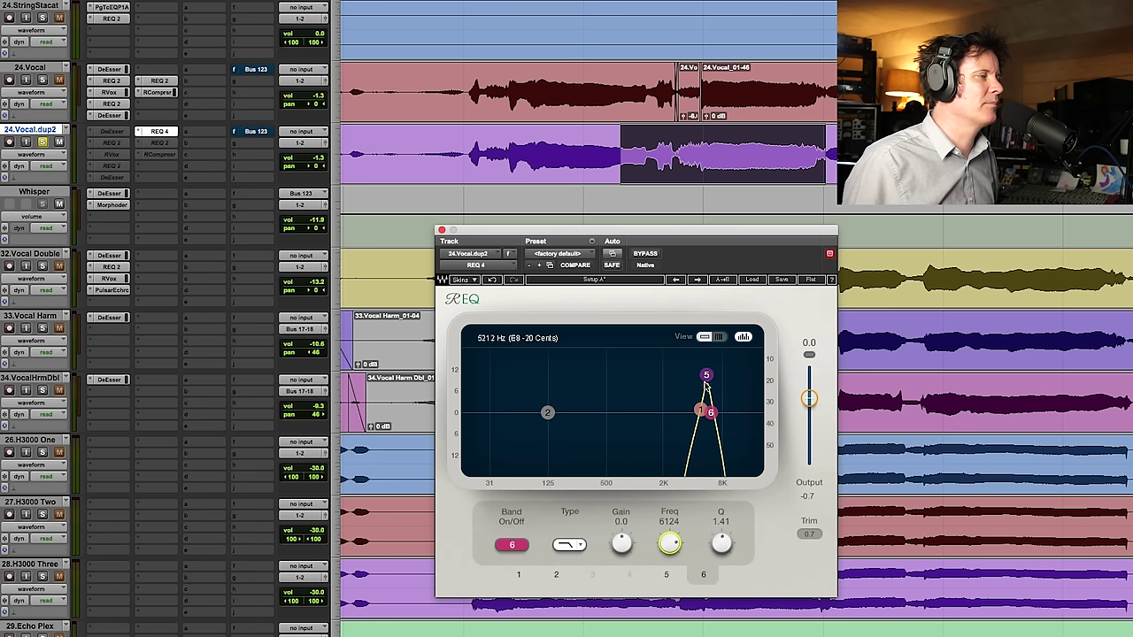
{"action": "left_click", "coordinate": [706, 375]}
{"action": "left_click_drag", "start_coordinate": [623, 543], "coordinate": [623, 539]}
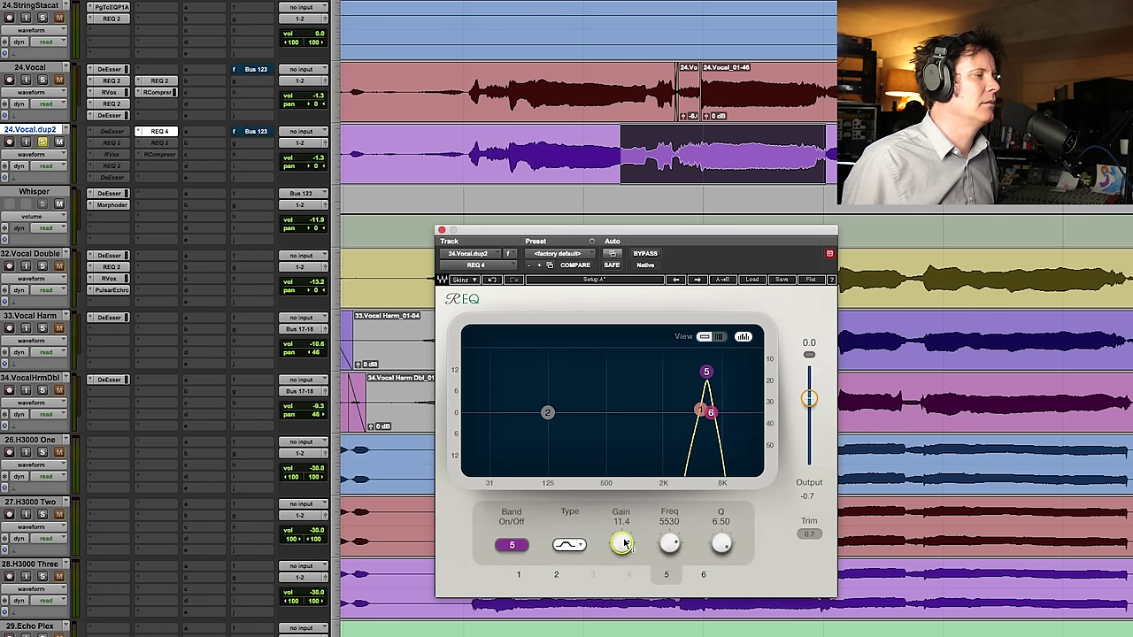
{"action": "key", "text": "space"}
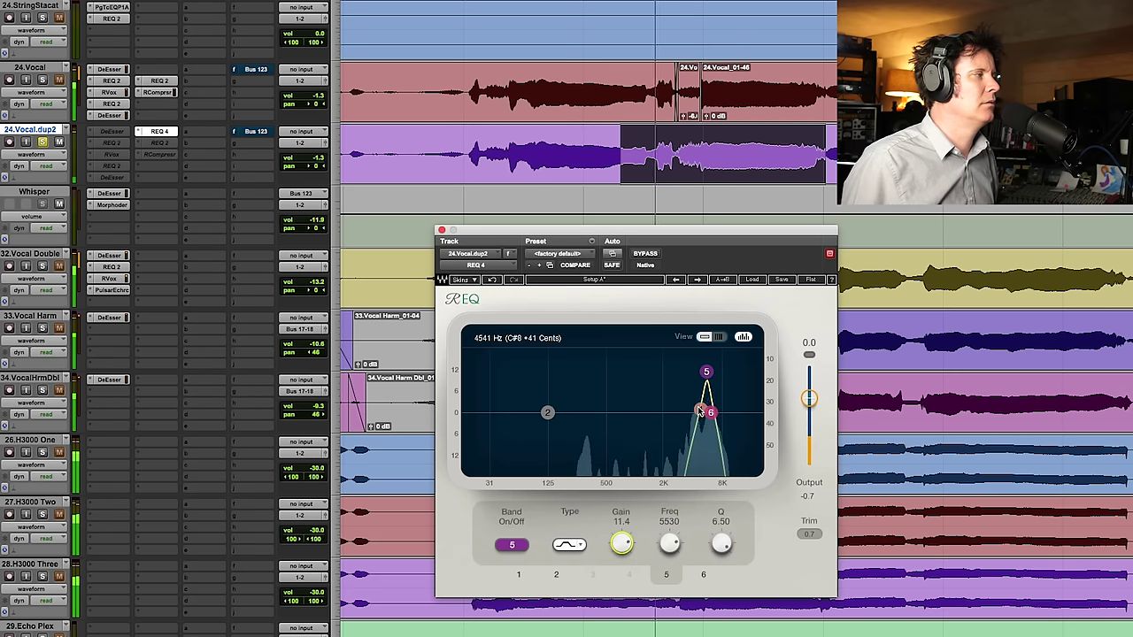
Step: Route 24.Vocal.dup2's output to Bus 21 (Mono) and check it with playback
{"action": "left_click", "coordinate": [301, 131]}
{"action": "mouse_move", "coordinate": [301, 155]}
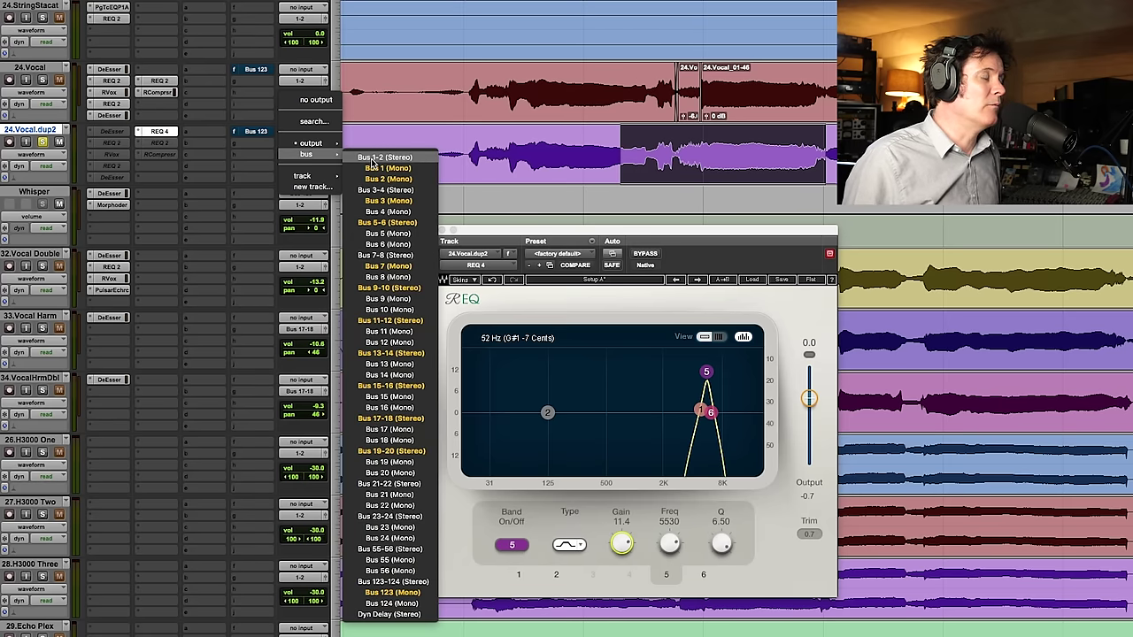
{"action": "left_click", "coordinate": [389, 497]}
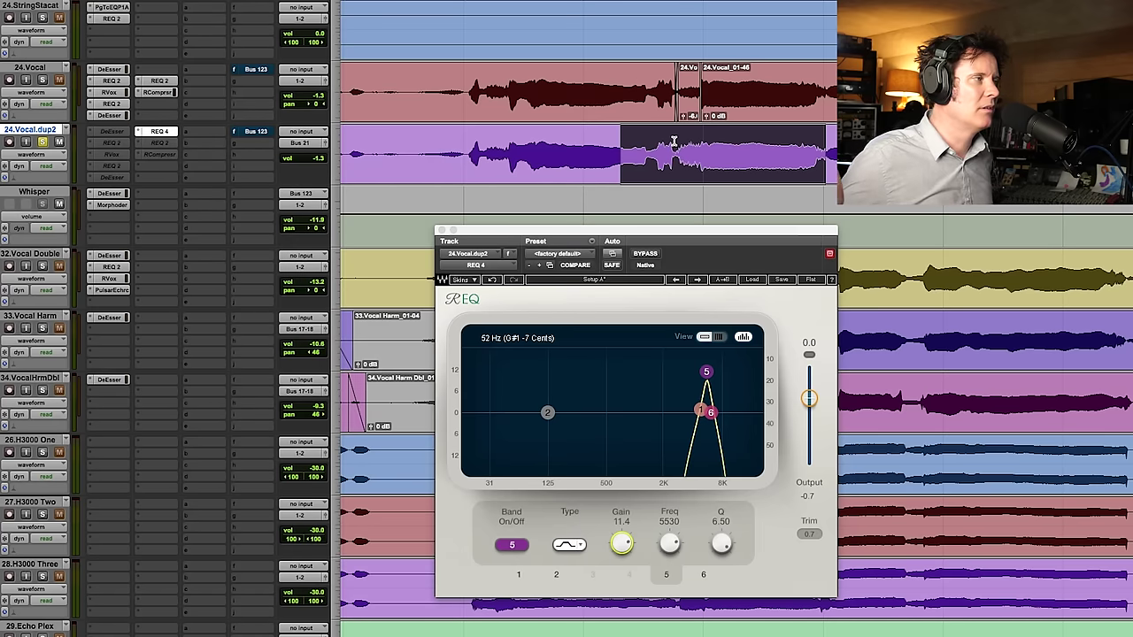
{"action": "key", "text": "space"}
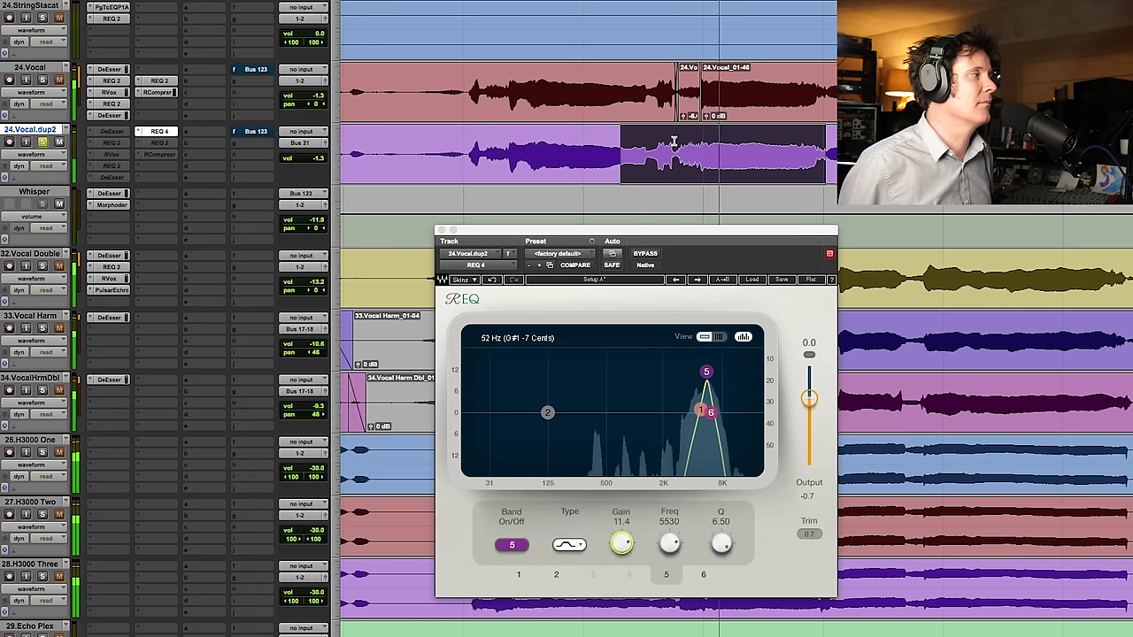
{"action": "key", "text": "space"}
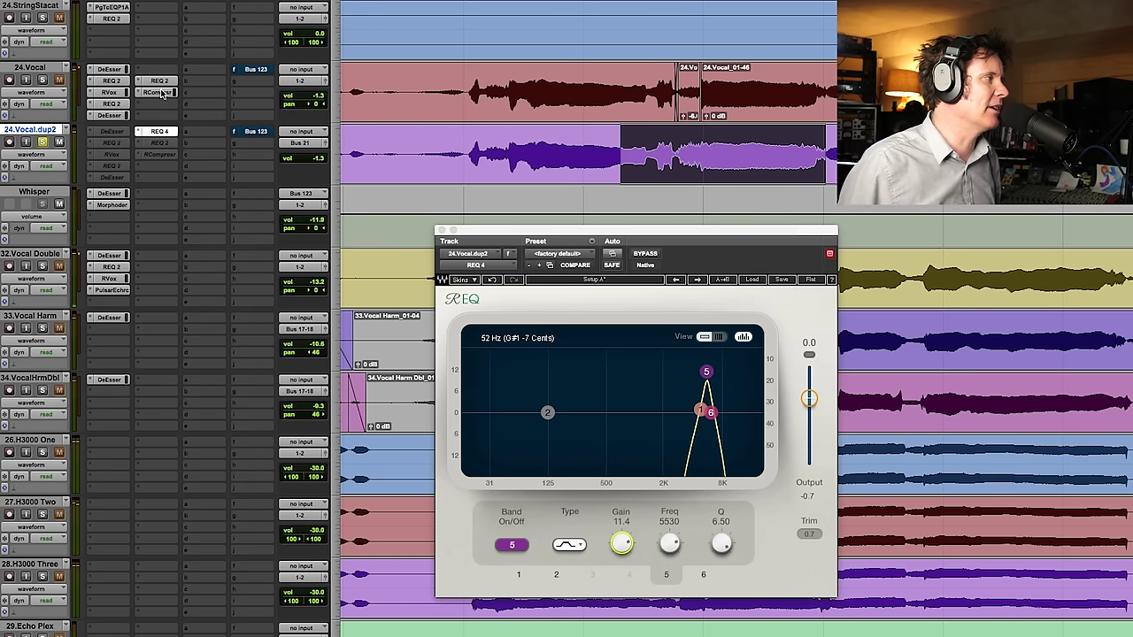
Step: Insert a mono RCompressor from Dynamics on 24.Vocal and move its window higher
{"action": "left_click", "coordinate": [152, 106]}
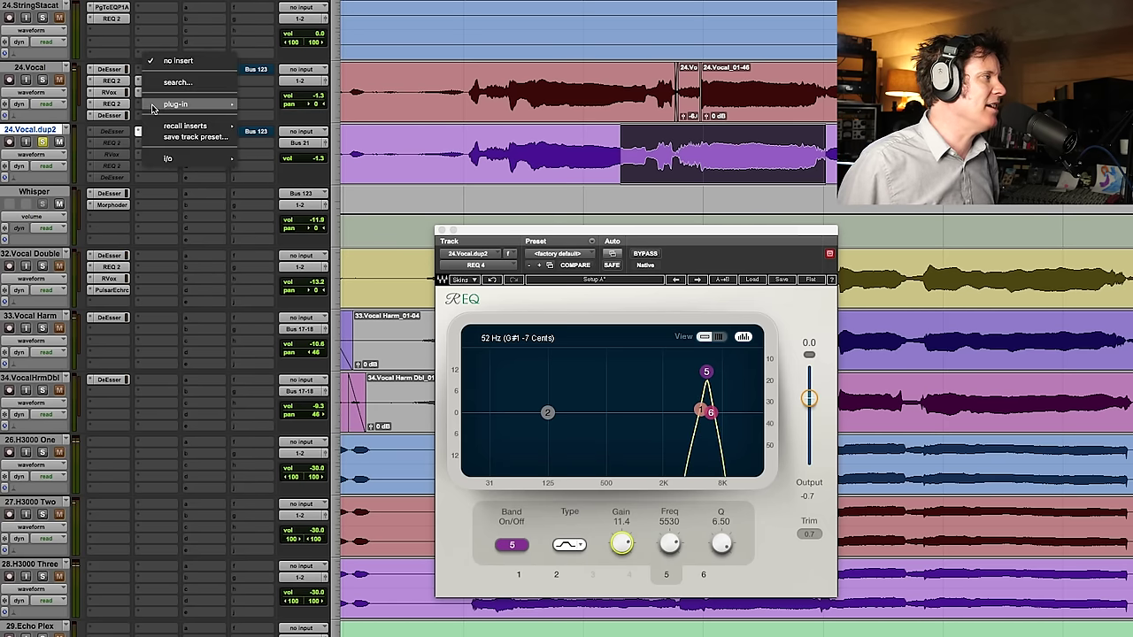
{"action": "mouse_move", "coordinate": [177, 103]}
{"action": "mouse_move", "coordinate": [274, 118]}
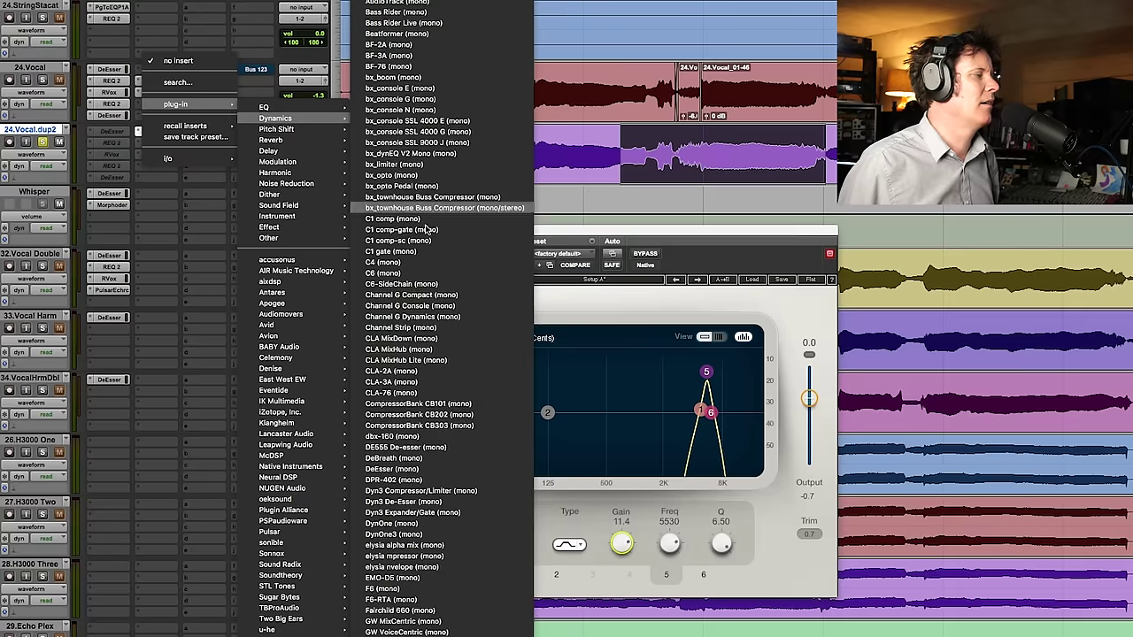
{"action": "scroll", "coordinate": [443, 425], "scroll_direction": "down", "scroll_amount": 2}
{"action": "scroll", "coordinate": [465, 465], "scroll_direction": "down", "scroll_amount": 10}
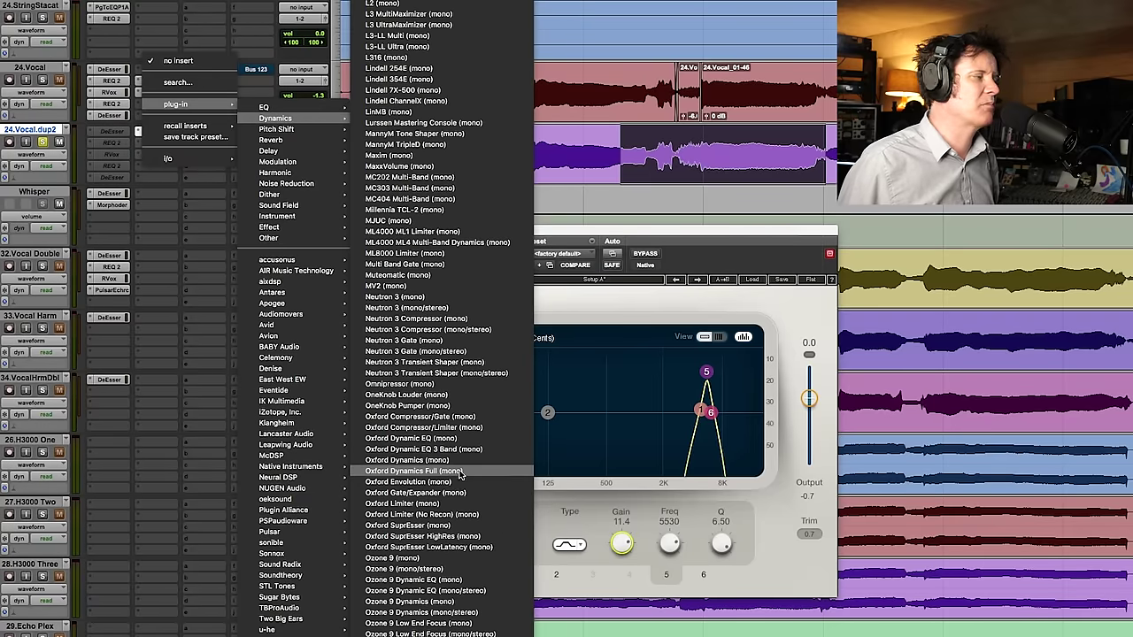
{"action": "scroll", "coordinate": [447, 556], "scroll_direction": "down", "scroll_amount": 15}
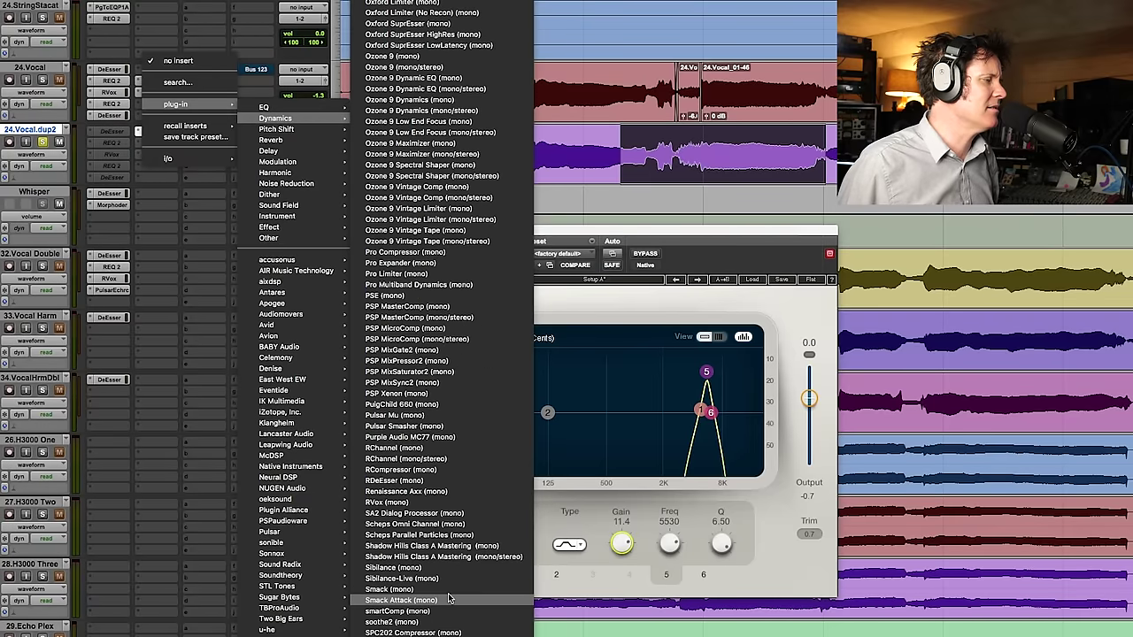
{"action": "left_click", "coordinate": [397, 49]}
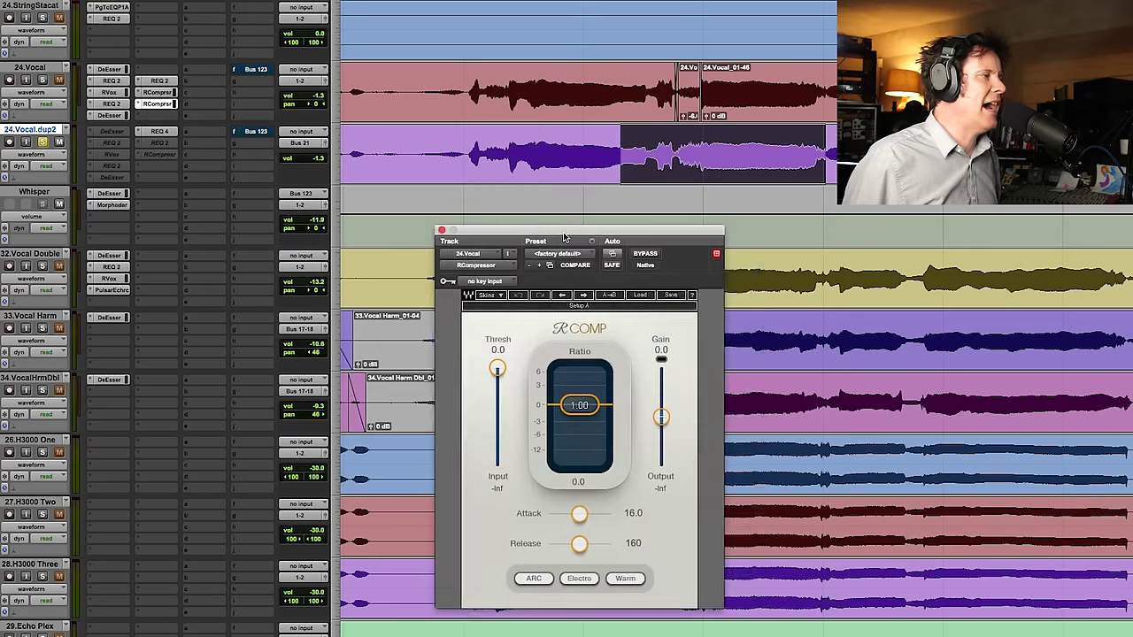
{"action": "left_click_drag", "start_coordinate": [486, 259], "coordinate": [534, 102]}
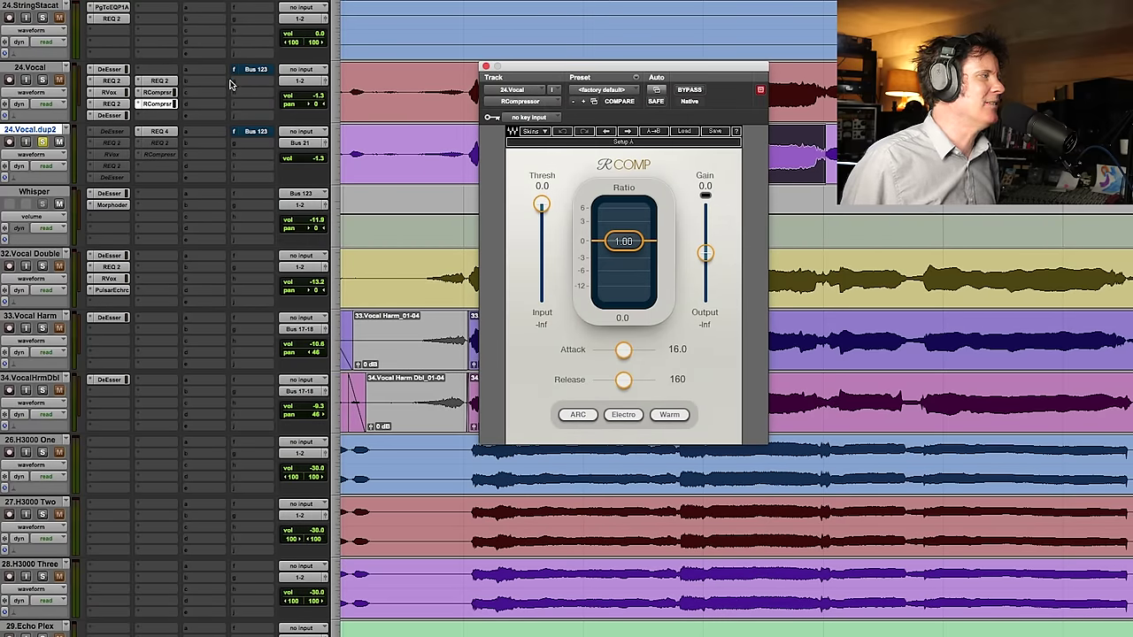
Step: Key the RCompressor from Bus 21, drop its threshold to about -17, and solo 24.Vocal
{"action": "left_click", "coordinate": [541, 119]}
{"action": "mouse_move", "coordinate": [535, 130]}
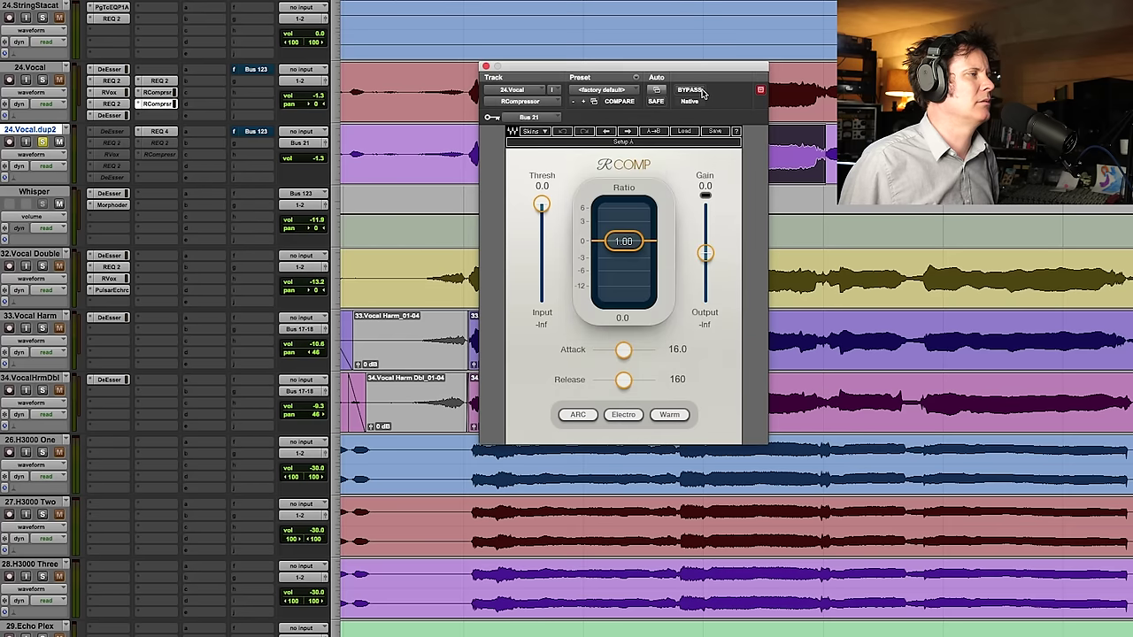
{"action": "key", "text": "space"}
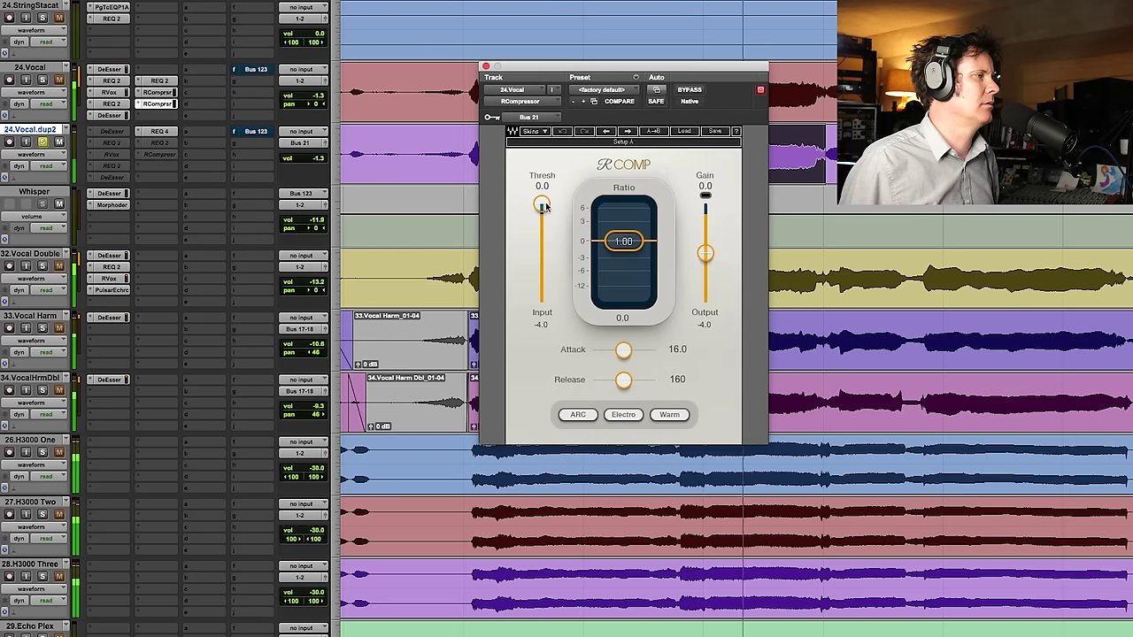
{"action": "left_click_drag", "start_coordinate": [544, 206], "coordinate": [623, 262]}
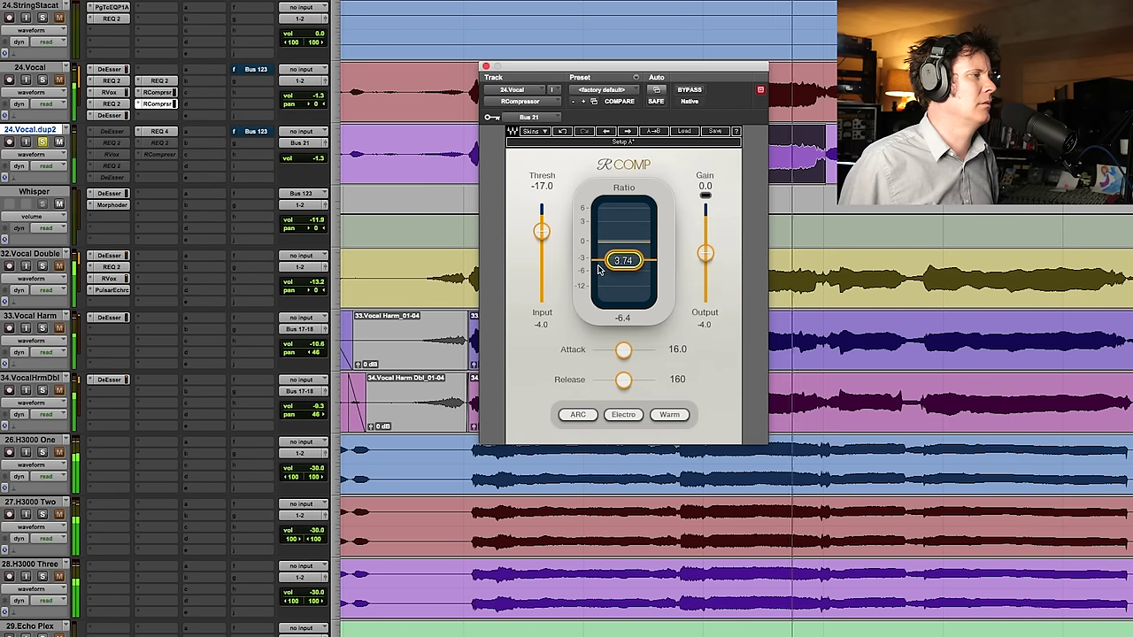
{"action": "left_click", "coordinate": [43, 80]}
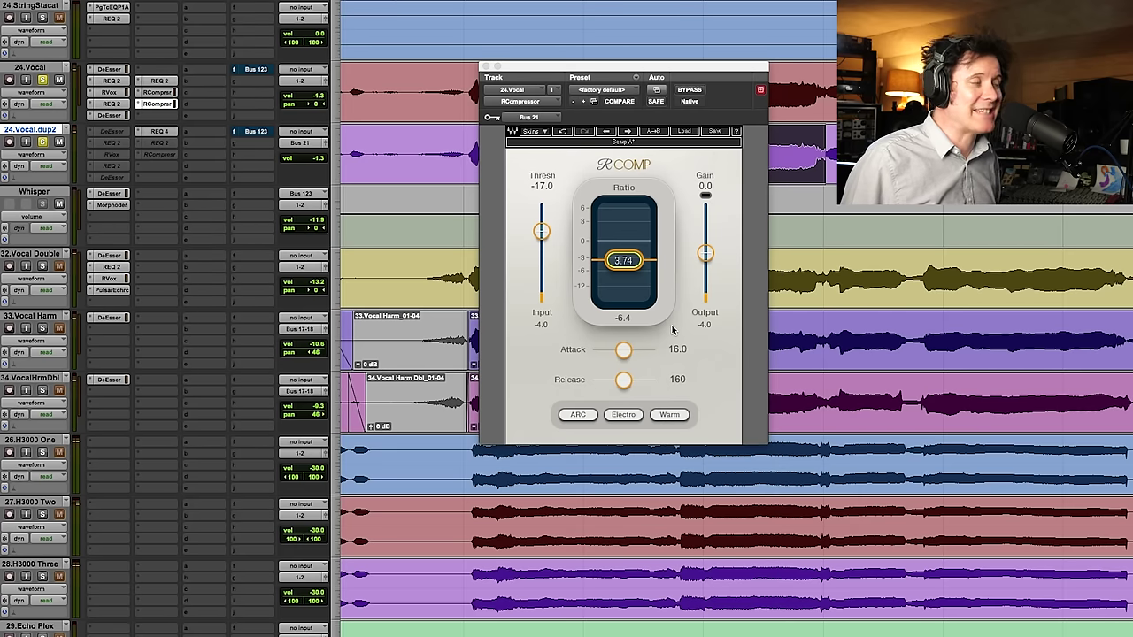
Step: Shorten the compressor release to 5.00 and raise the threshold to -10.1
{"action": "left_click", "coordinate": [623, 353]}
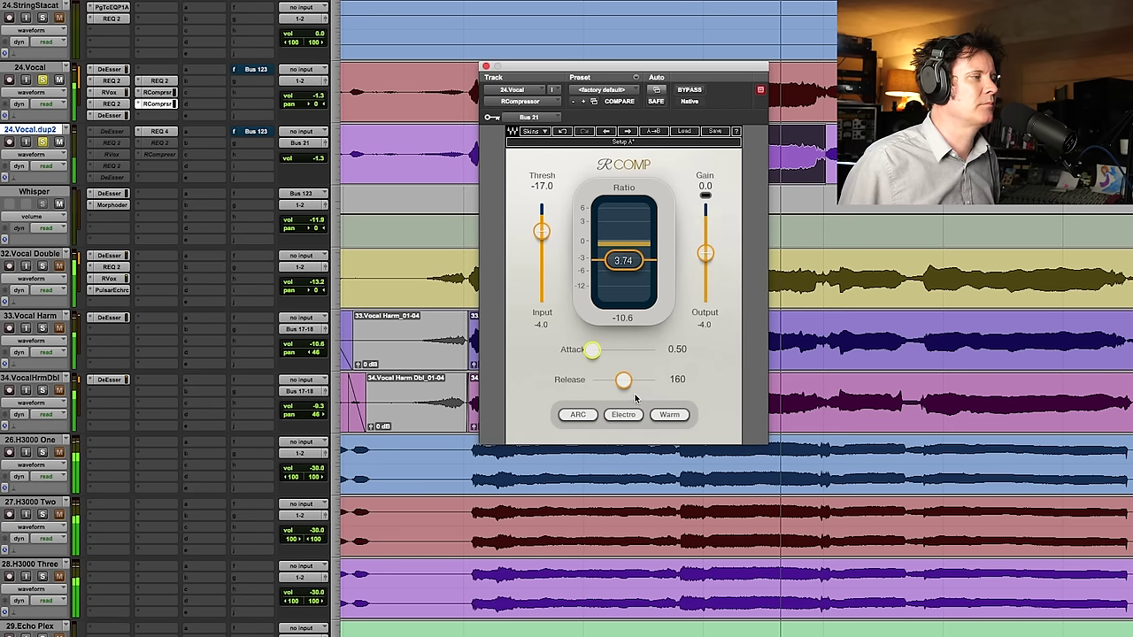
{"action": "left_click_drag", "start_coordinate": [624, 383], "coordinate": [594, 382]}
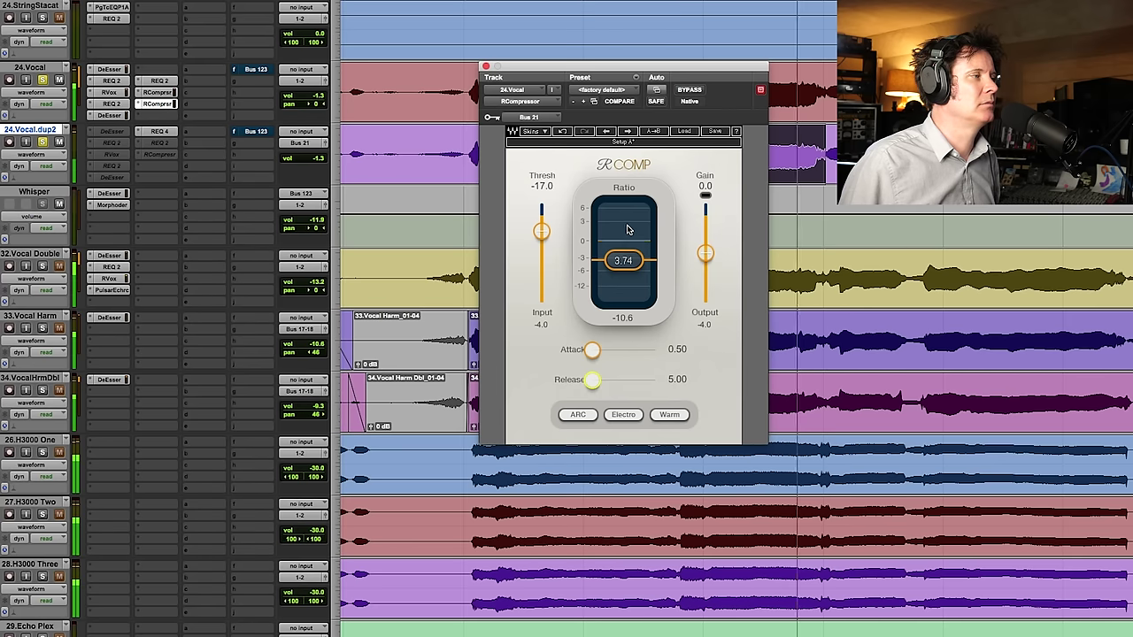
{"action": "left_click_drag", "start_coordinate": [547, 234], "coordinate": [546, 222]}
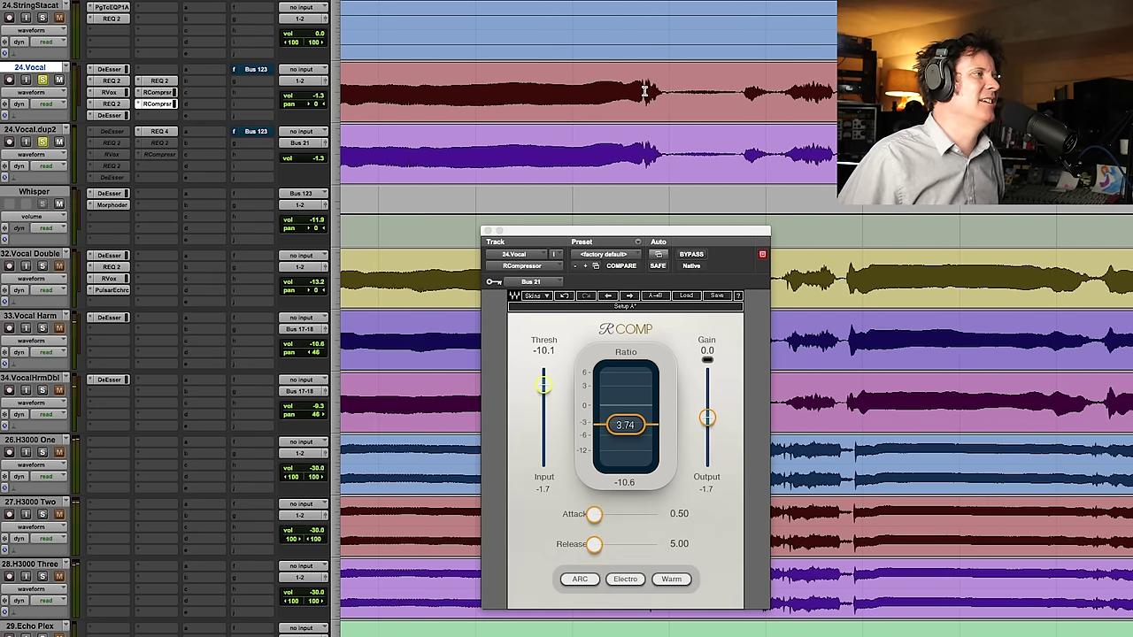
{"action": "left_click_drag", "start_coordinate": [644, 92], "coordinate": [718, 99]}
{"action": "key", "text": "space"}
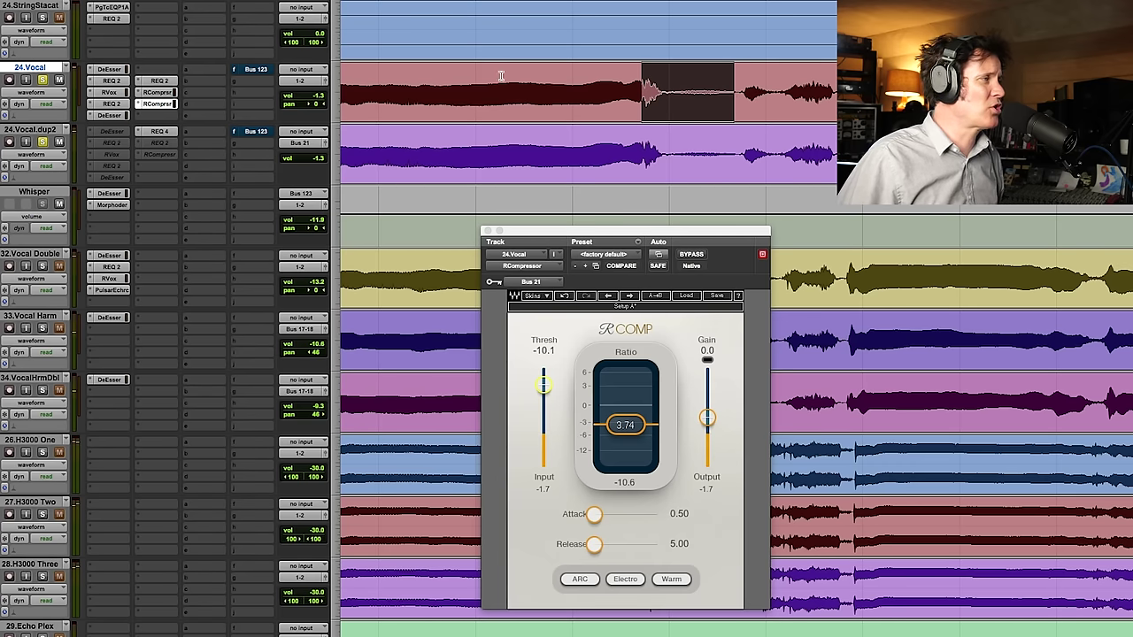
{"action": "left_click", "coordinate": [393, 87]}
{"action": "key", "text": "space"}
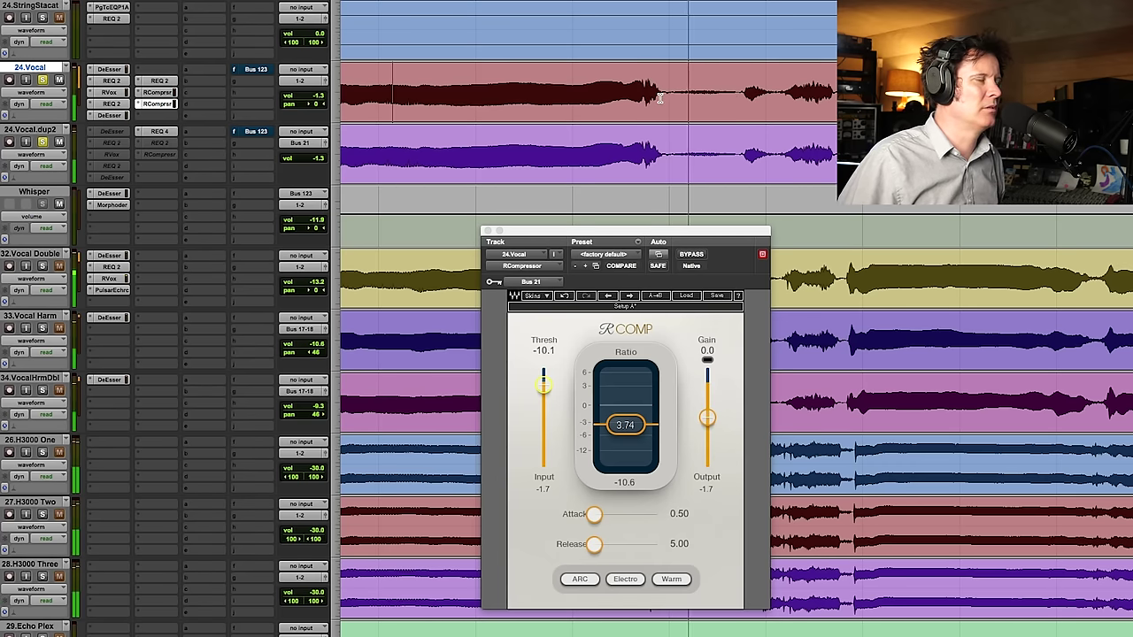
{"action": "key", "text": "space"}
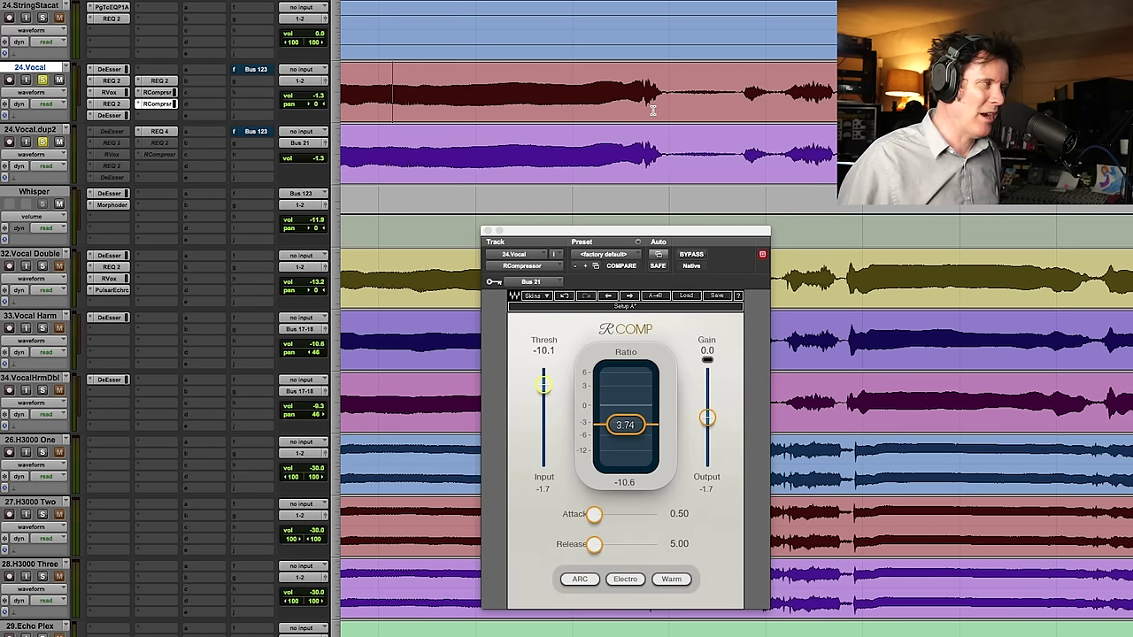
{"action": "key", "text": "space"}
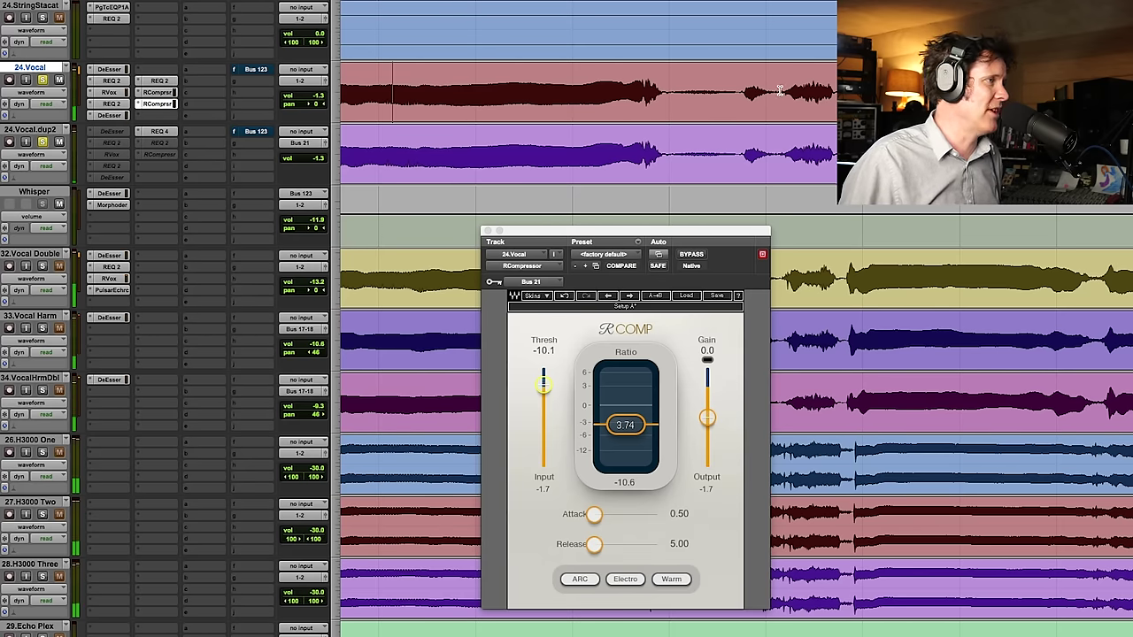
{"action": "left_click_drag", "start_coordinate": [779, 93], "coordinate": [837, 93]}
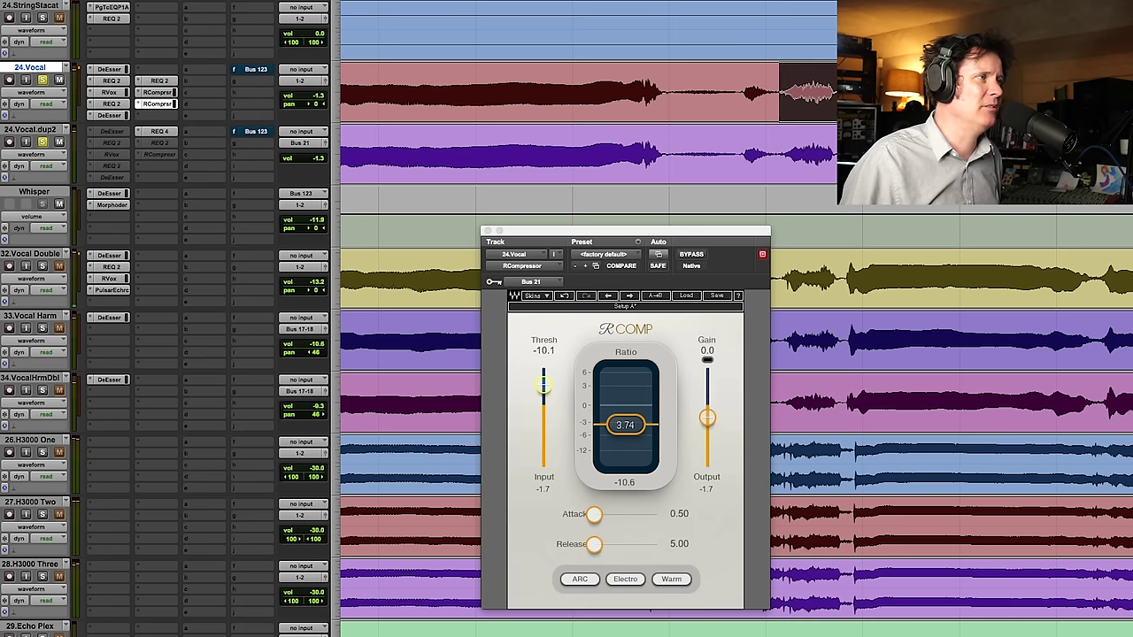
{"action": "left_click", "coordinate": [572, 92]}
{"action": "key", "text": "r"}
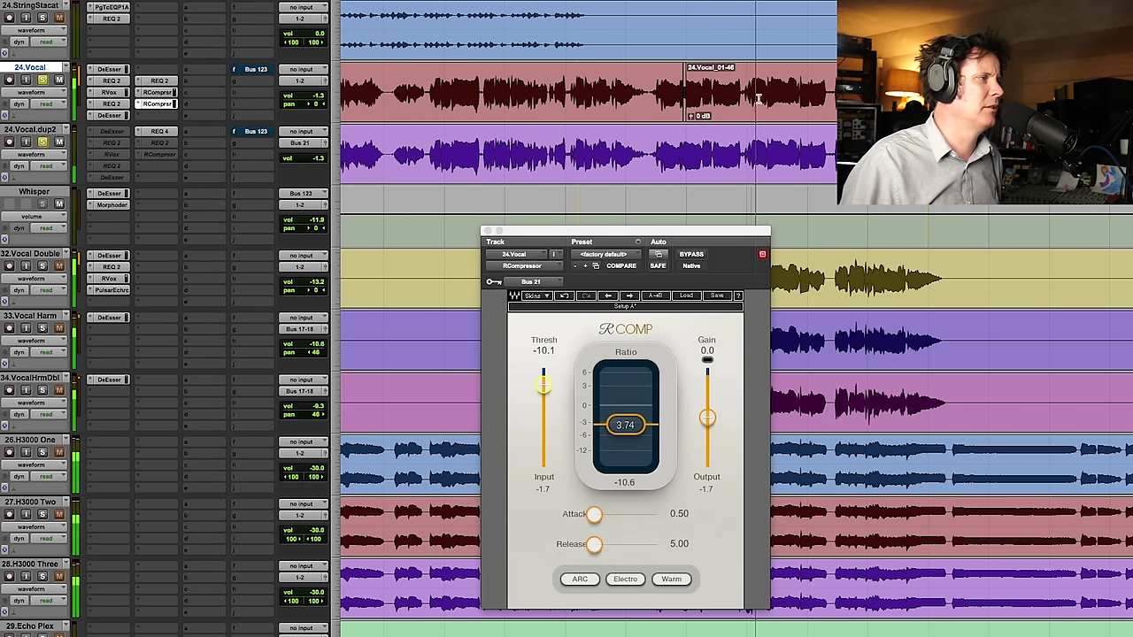
{"action": "key", "text": "r"}
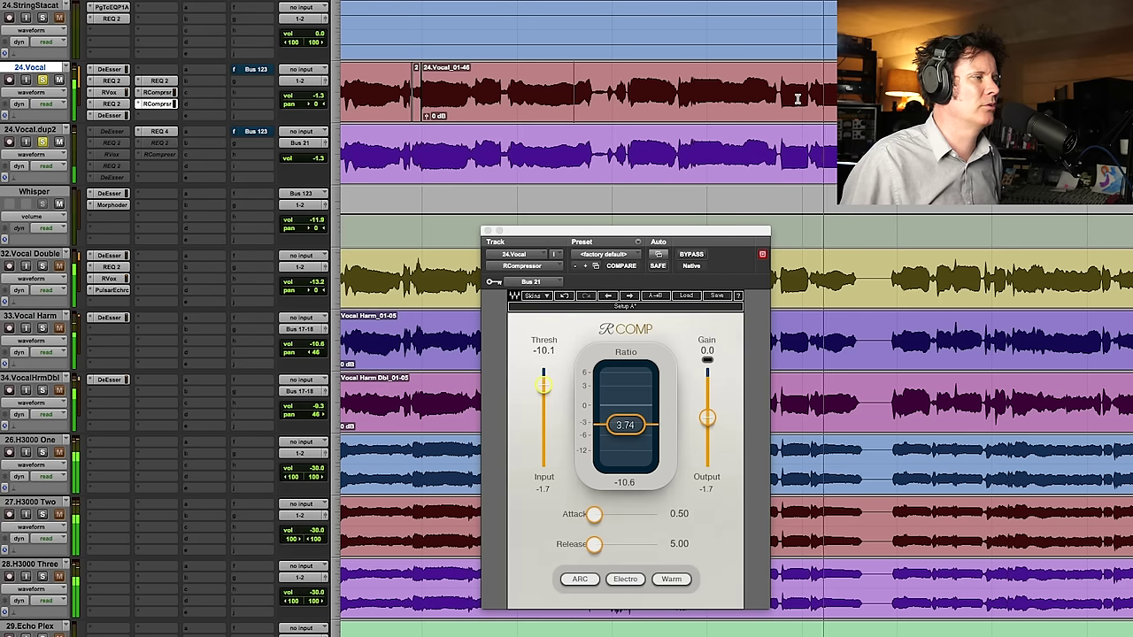
{"action": "left_click", "coordinate": [734, 78]}
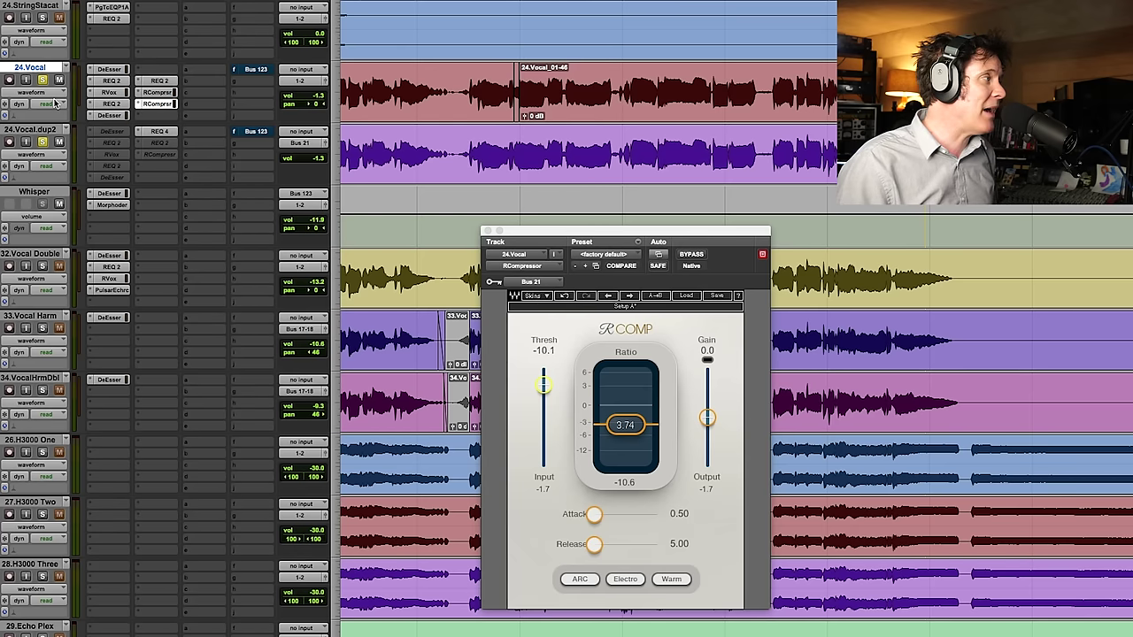
Step: Close the lead vocal RComp window and audition a range across the double and harmony vocals
{"action": "left_click", "coordinate": [487, 231]}
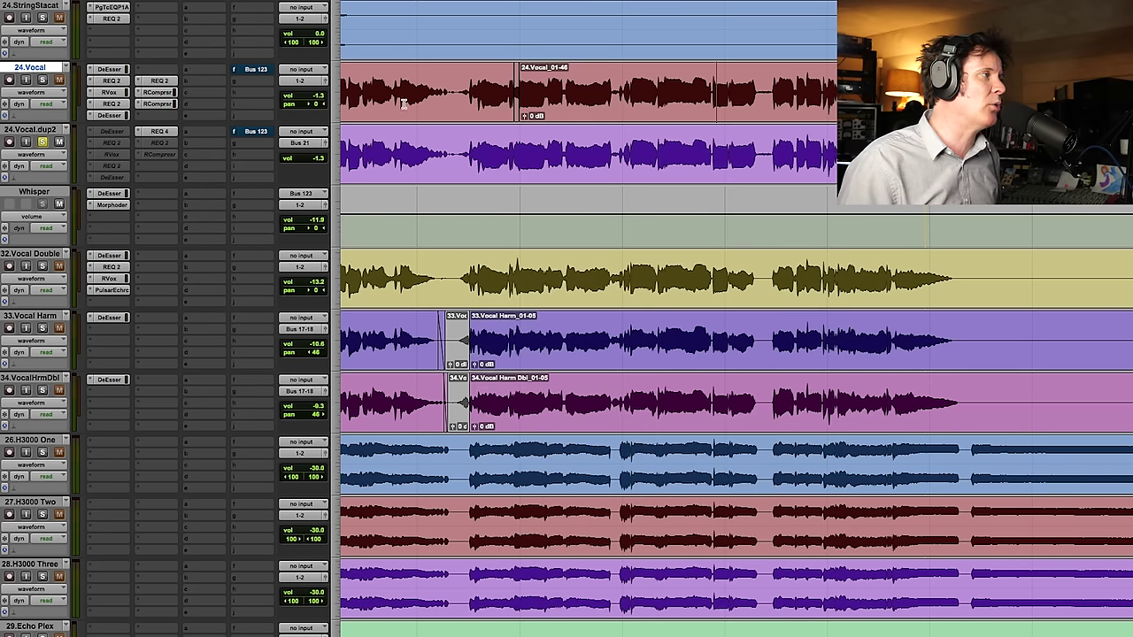
{"action": "scroll", "coordinate": [534, 368], "scroll_direction": "down", "scroll_amount": 2}
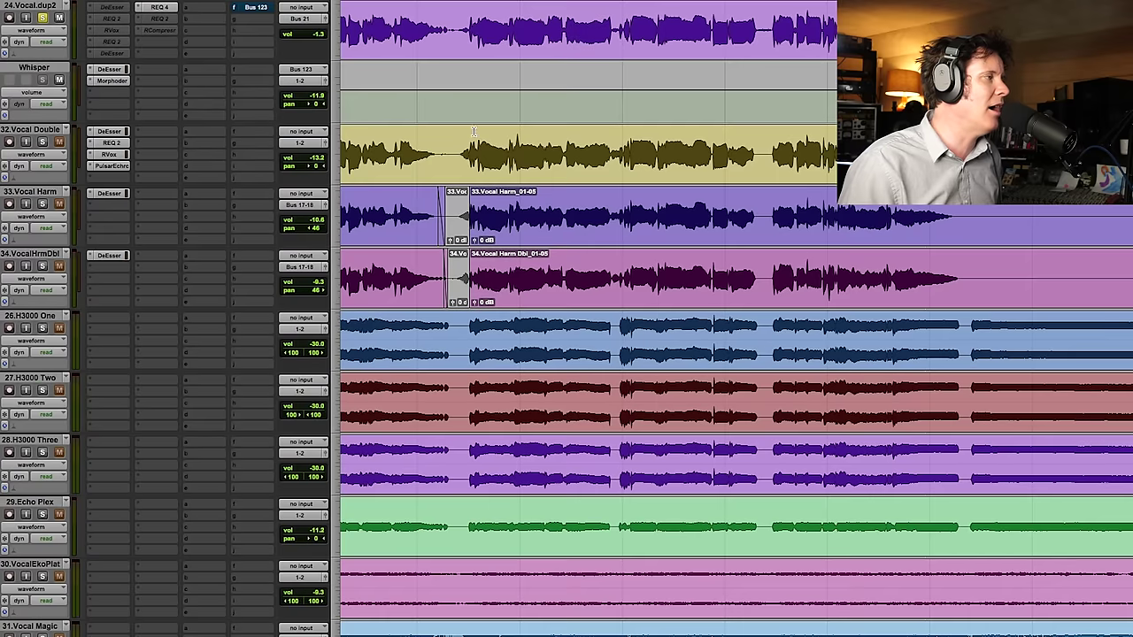
{"action": "left_click_drag", "start_coordinate": [459, 141], "coordinate": [1058, 306]}
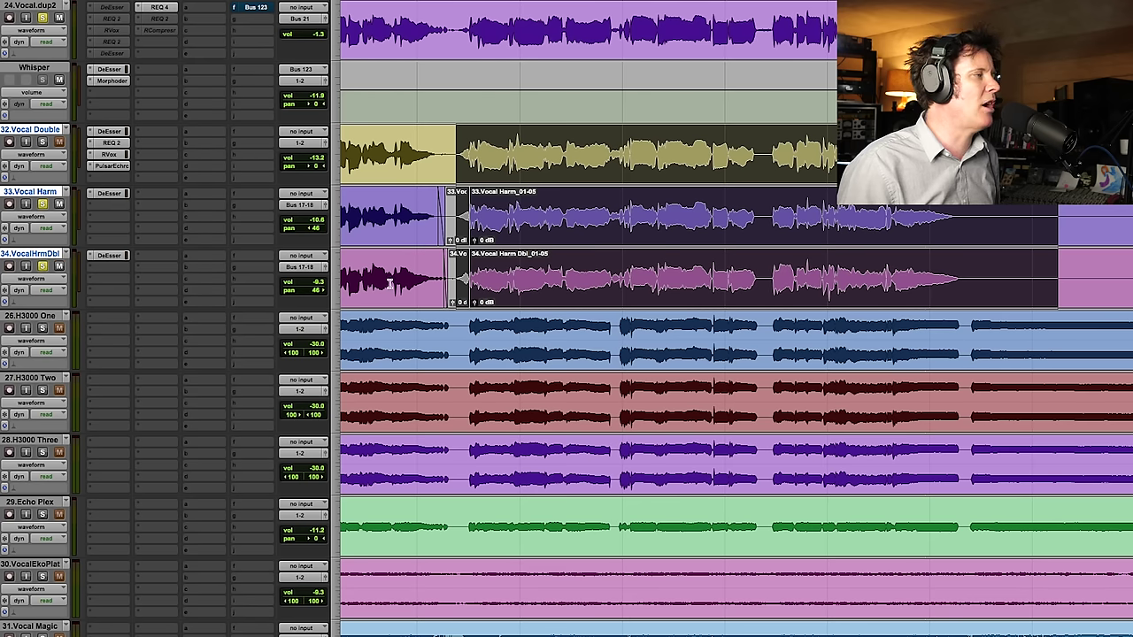
{"action": "scroll", "coordinate": [567, 304], "scroll_direction": "down", "scroll_amount": 3}
{"action": "key", "text": "space"}
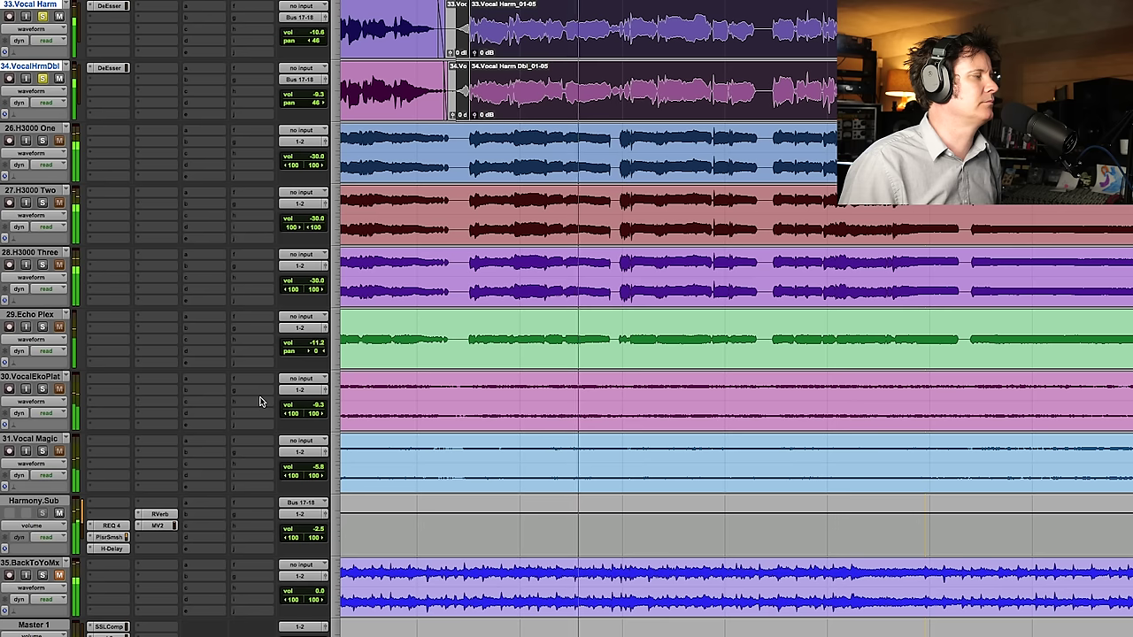
{"action": "key", "text": "space"}
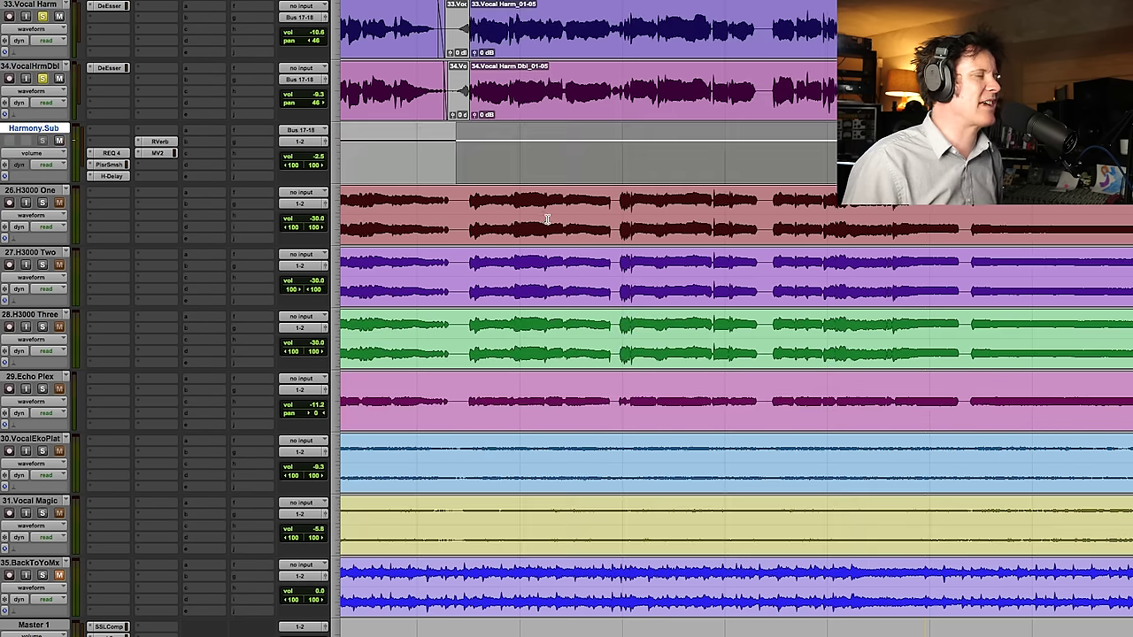
{"action": "scroll", "coordinate": [544, 218], "scroll_direction": "up", "scroll_amount": 2}
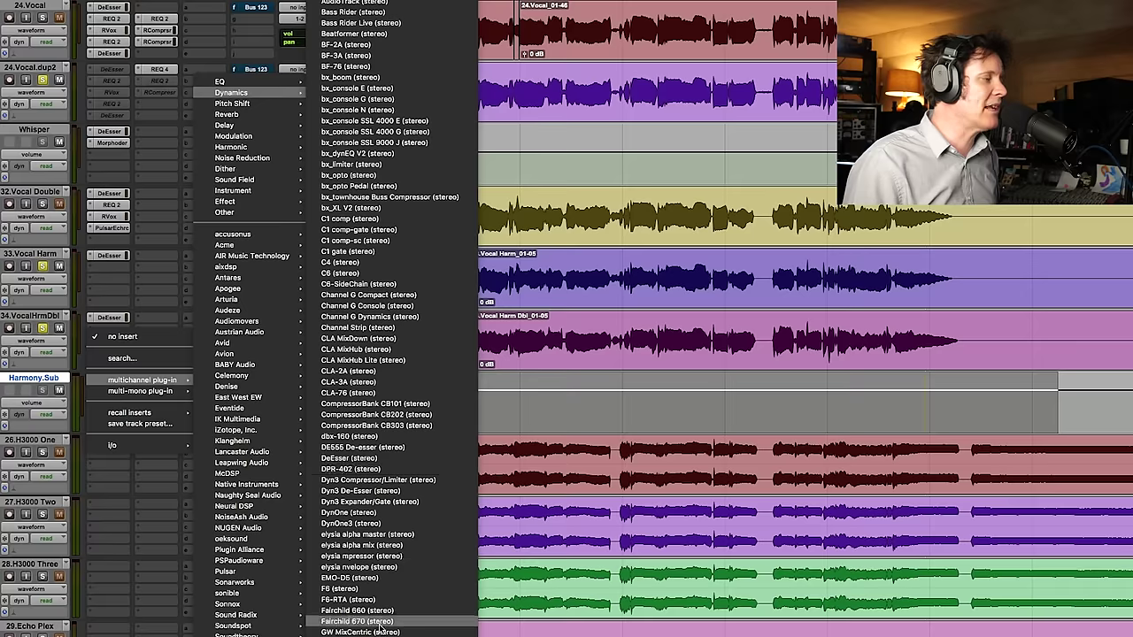
{"action": "scroll", "coordinate": [390, 354], "scroll_direction": "down", "scroll_amount": 2}
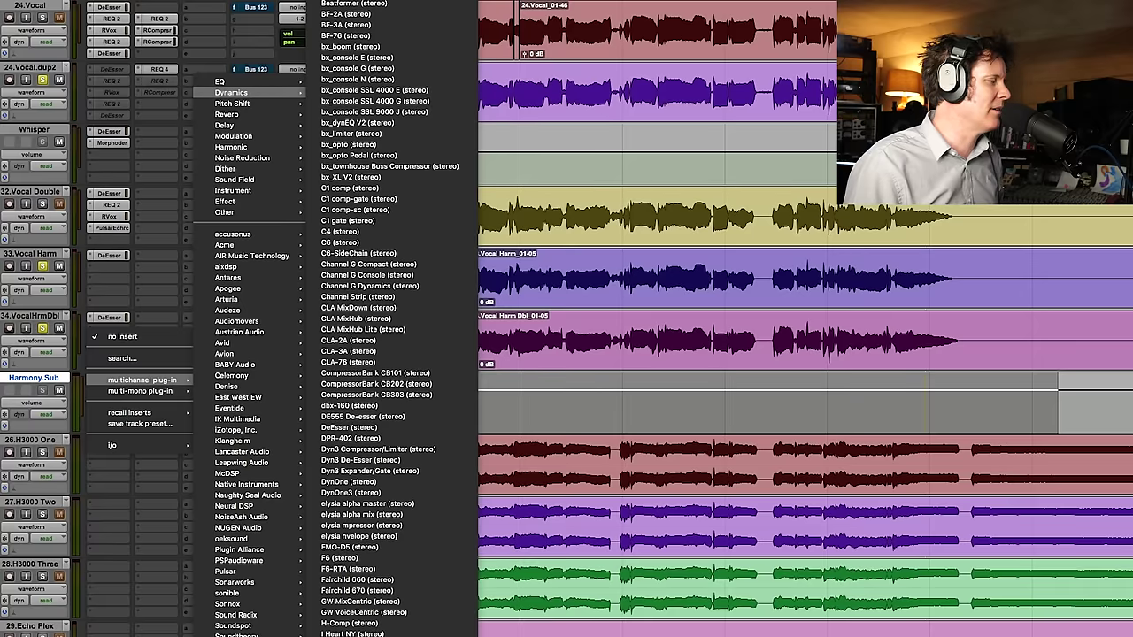
Step: Insert an RCompressor on Harmony.Sub with its key input set to Bus 21
{"action": "scroll", "coordinate": [394, 319], "scroll_direction": "down", "scroll_amount": 3}
{"action": "left_click", "coordinate": [381, 316]}
{"action": "left_click", "coordinate": [532, 282]}
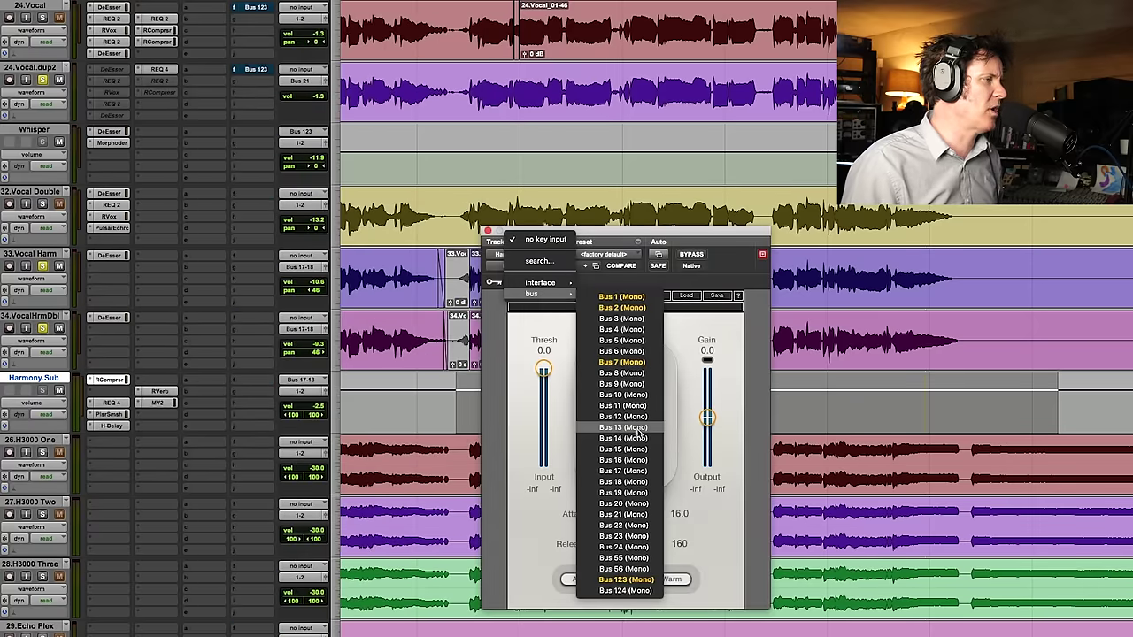
{"action": "left_click", "coordinate": [624, 514]}
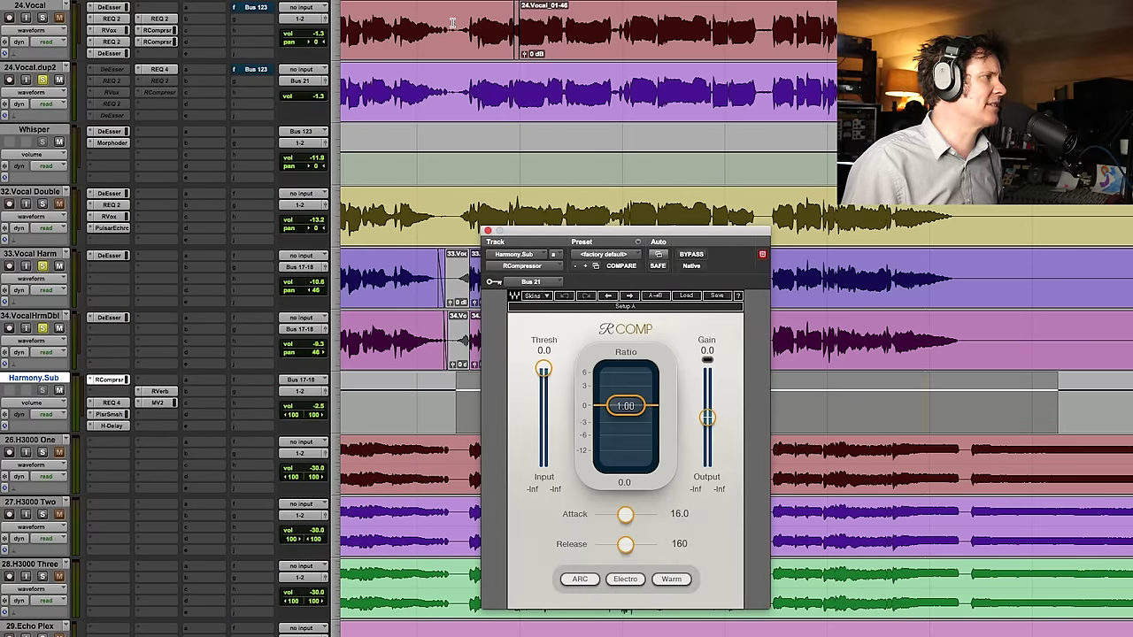
Step: While playing a 24.Vocal phrase, set the compressor to attack 0.65, ratio about 9, threshold -15.9
{"action": "left_click_drag", "start_coordinate": [452, 23], "coordinate": [587, 34]}
{"action": "key", "text": "space"}
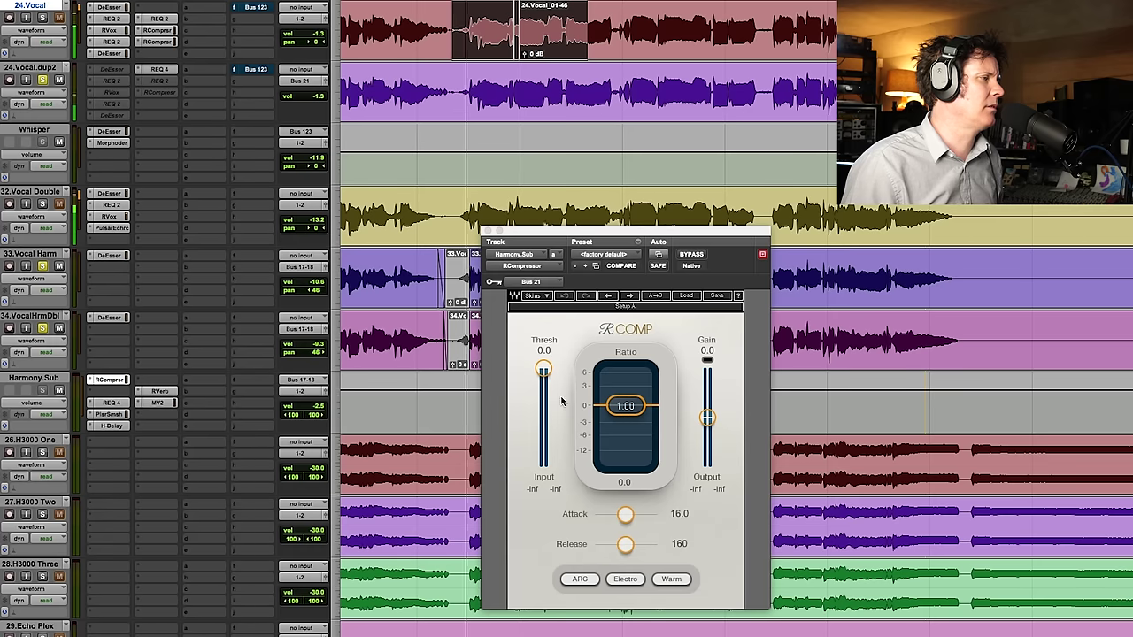
{"action": "left_click_drag", "start_coordinate": [626, 518], "coordinate": [648, 533]}
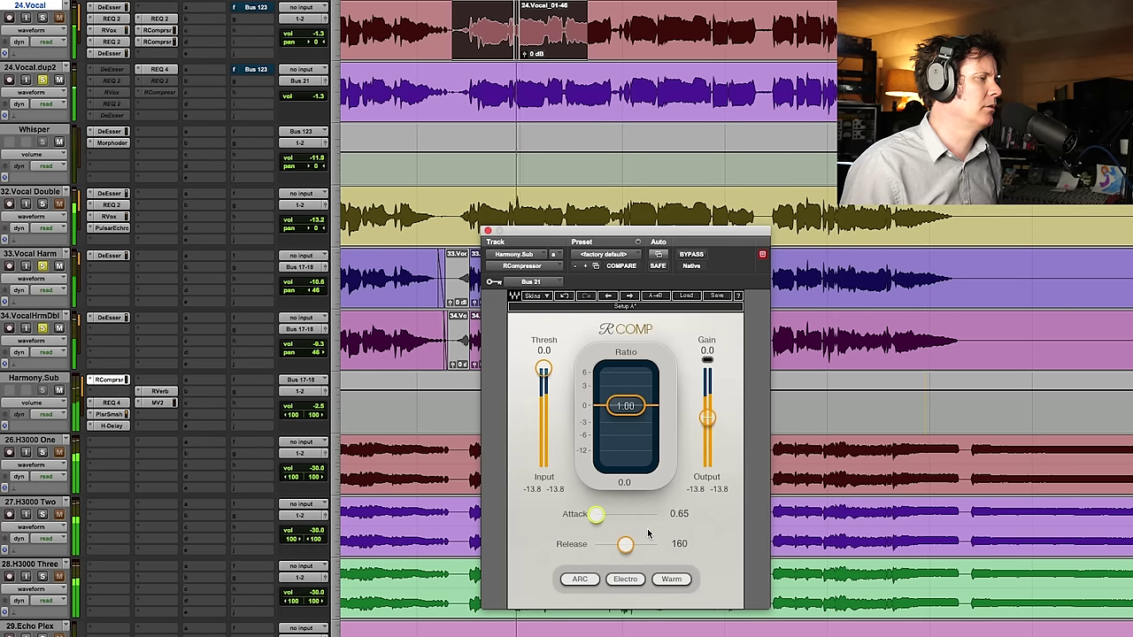
{"action": "left_click_drag", "start_coordinate": [544, 372], "coordinate": [544, 403]}
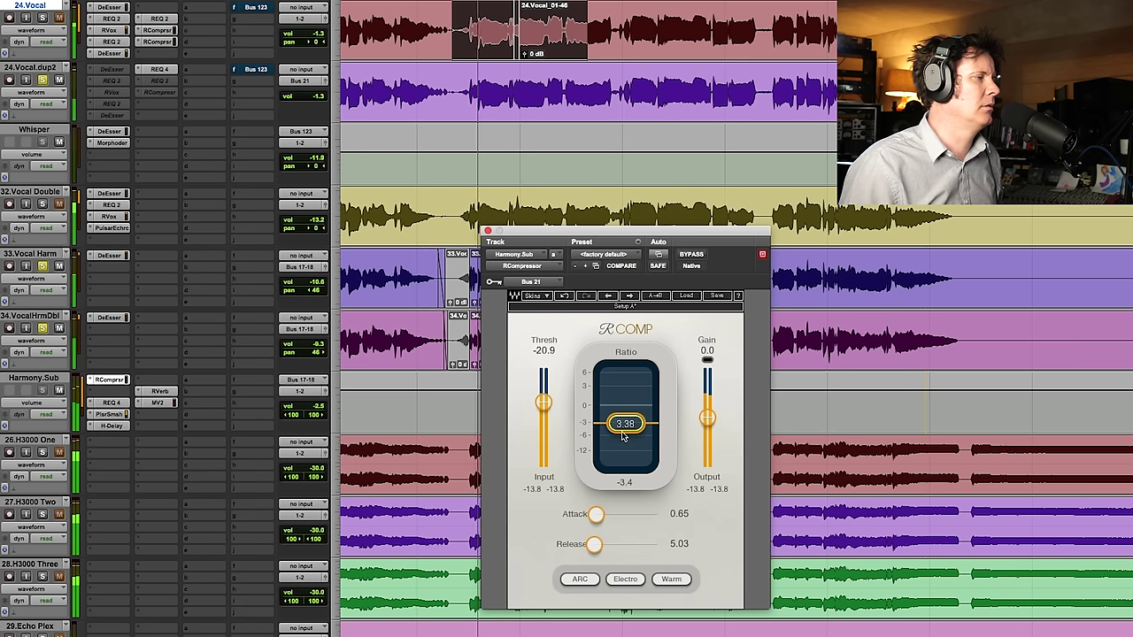
{"action": "left_click_drag", "start_coordinate": [544, 403], "coordinate": [544, 398]}
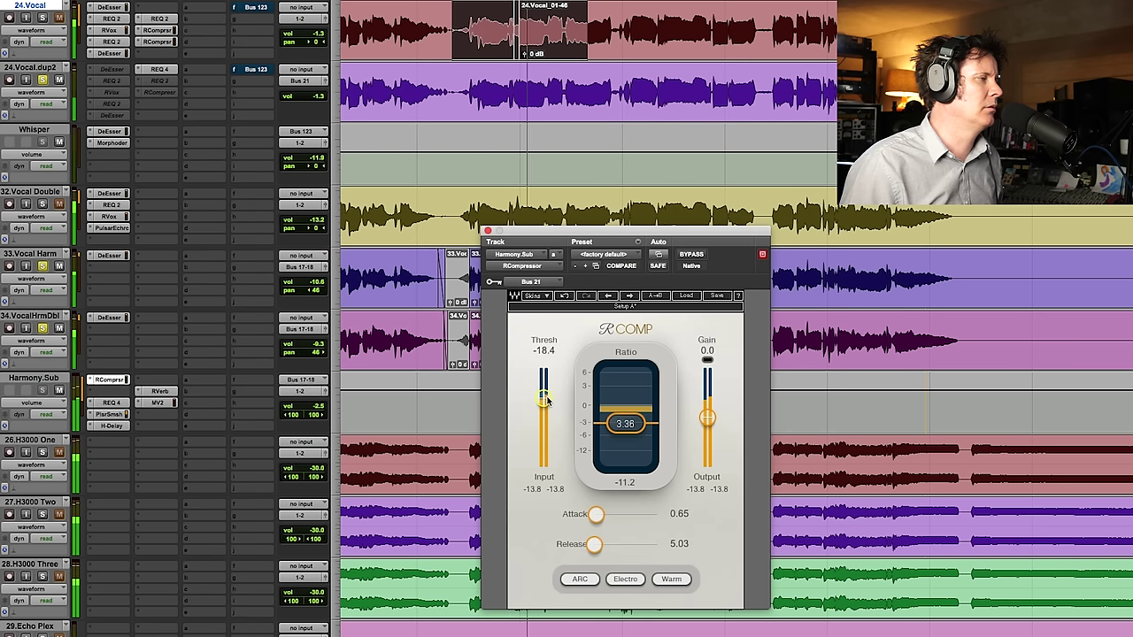
{"action": "left_click_drag", "start_coordinate": [625, 424], "coordinate": [625, 438]}
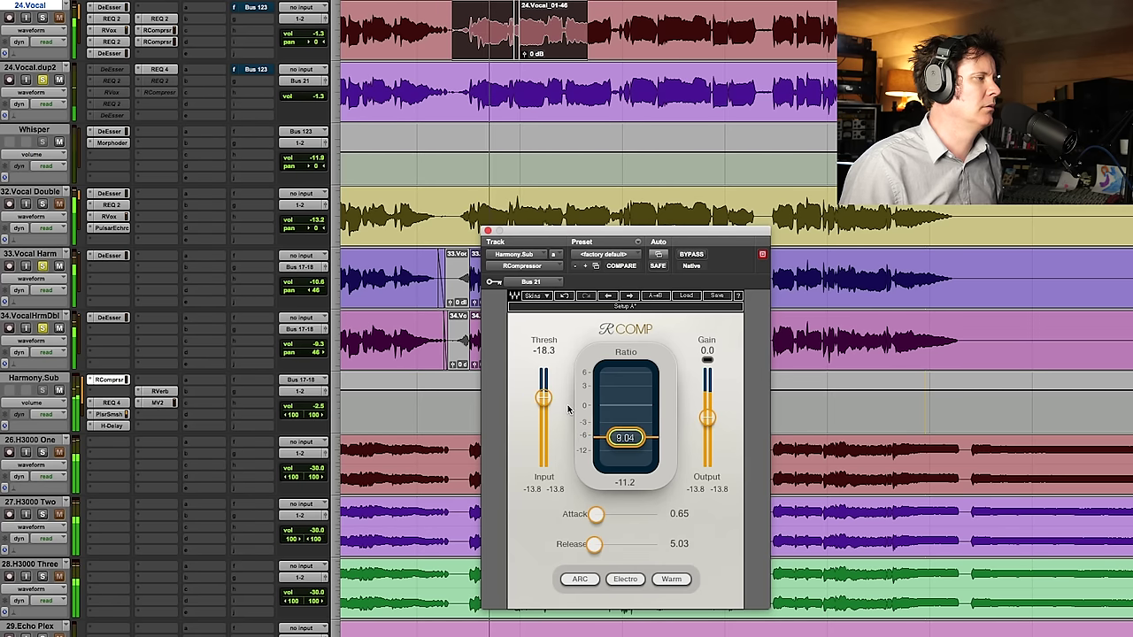
{"action": "left_click_drag", "start_coordinate": [540, 398], "coordinate": [546, 405]}
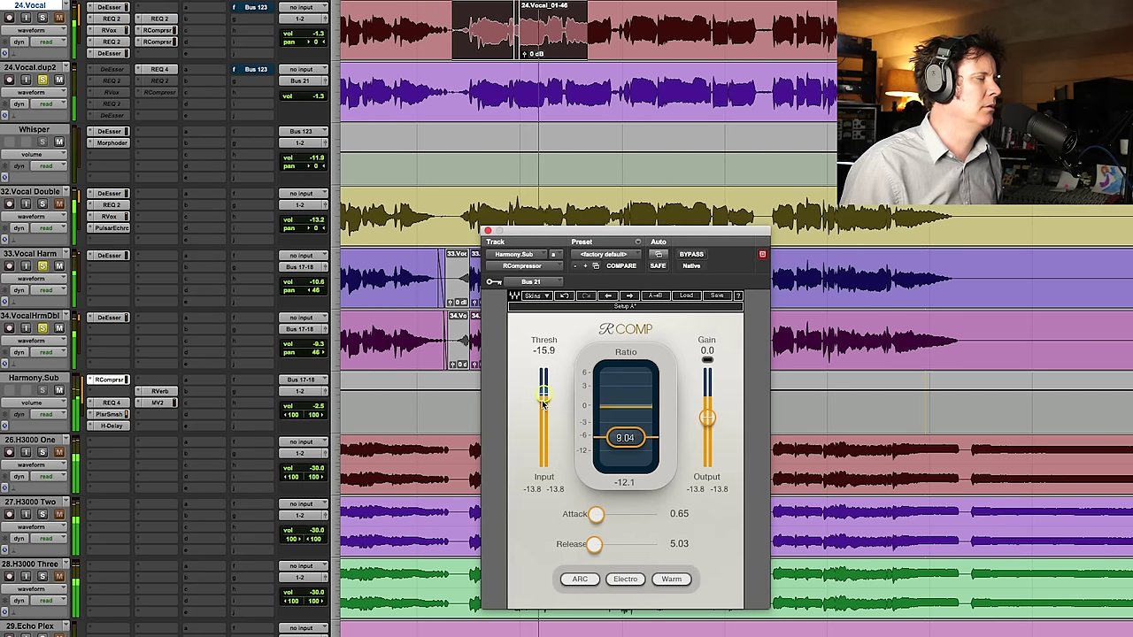
{"action": "left_click", "coordinate": [511, 141]}
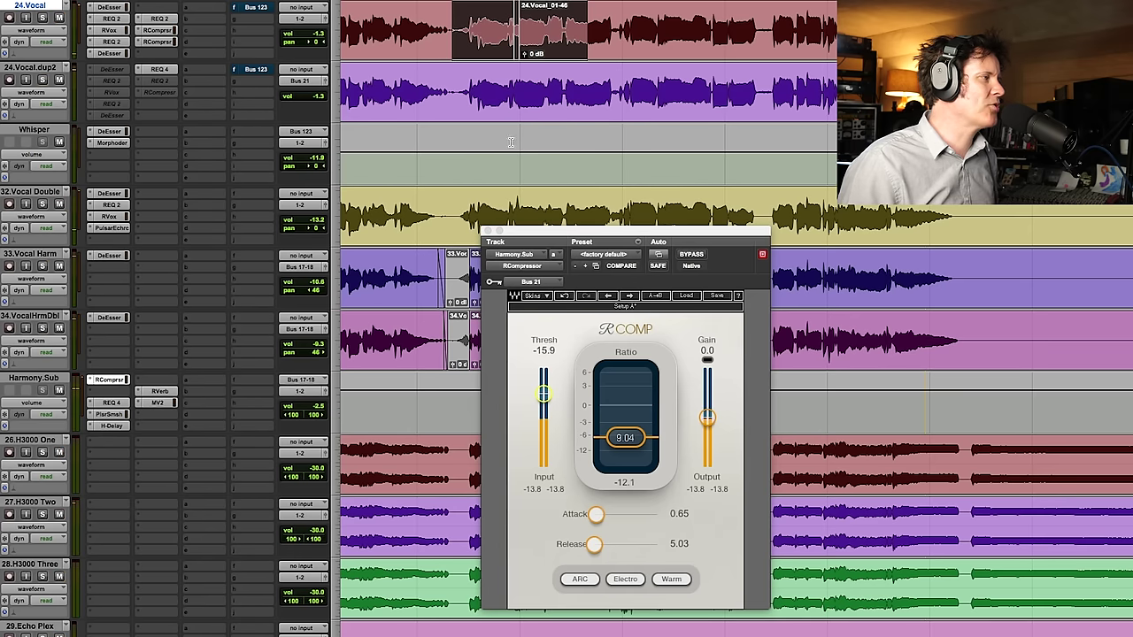
{"action": "left_click", "coordinate": [448, 202]}
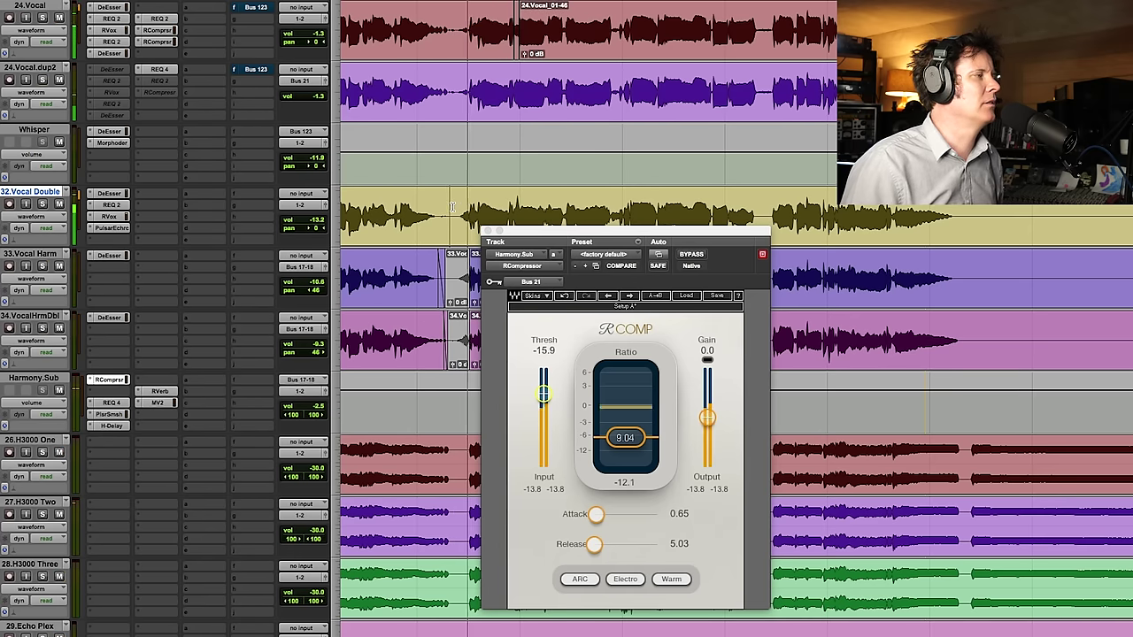